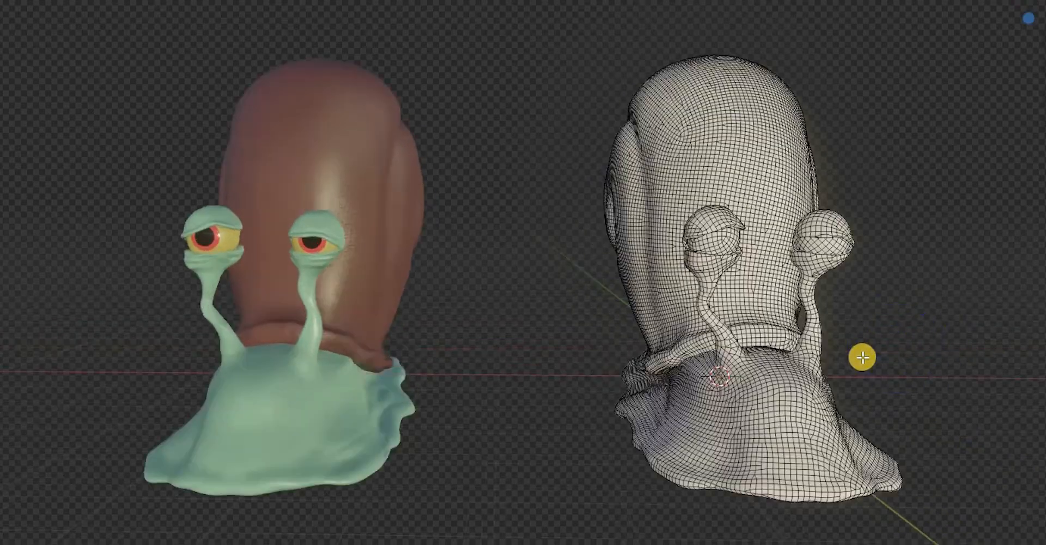
{"action": "scroll", "coordinate": [861, 355], "scroll_direction": "down", "scroll_amount": 4}
{"action": "middle_click_drag", "start_coordinate": [861, 346], "coordinate": [863, 420]}
{"action": "scroll", "coordinate": [848, 339], "scroll_direction": "down", "scroll_amount": 2}
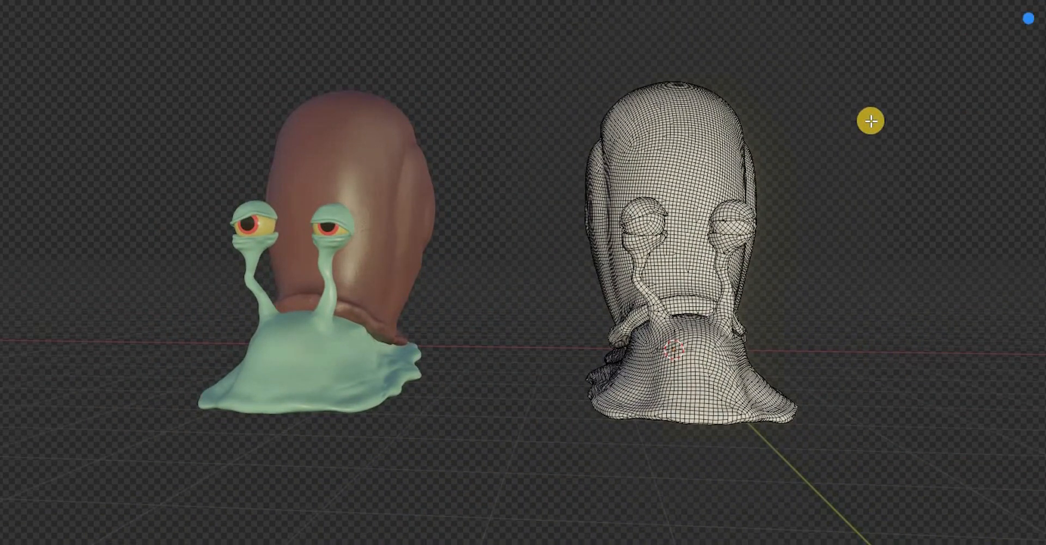
{"action": "middle_click_drag", "start_coordinate": [897, 210], "coordinate": [907, 213]}
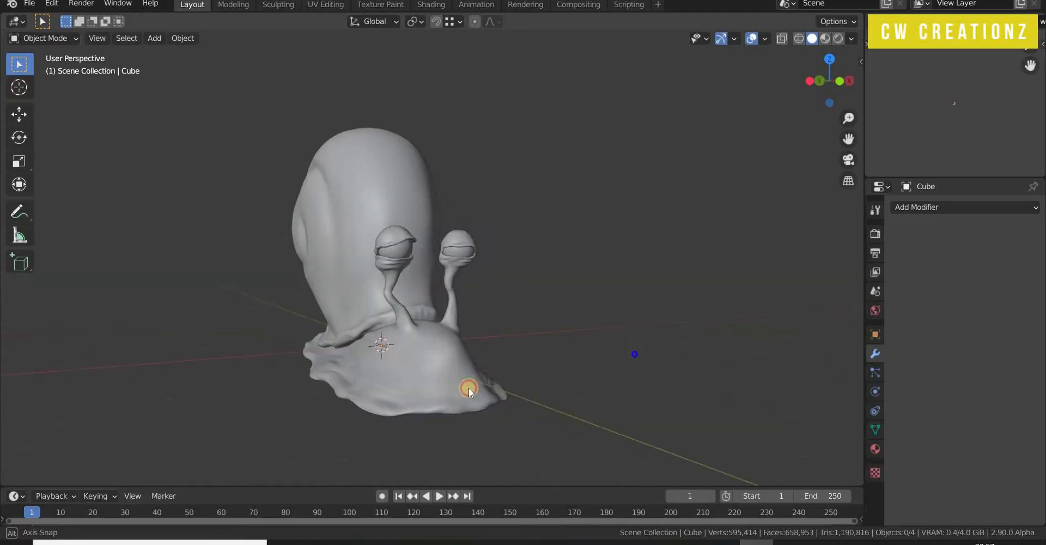
Select the snail's body and inspect its mesh density in Edit Mode.
{"action": "left_click", "coordinate": [409, 397]}
{"action": "middle_click_drag", "start_coordinate": [609, 323], "coordinate": [612, 389]}
{"action": "scroll", "coordinate": [613, 390], "scroll_direction": "up", "scroll_amount": 4}
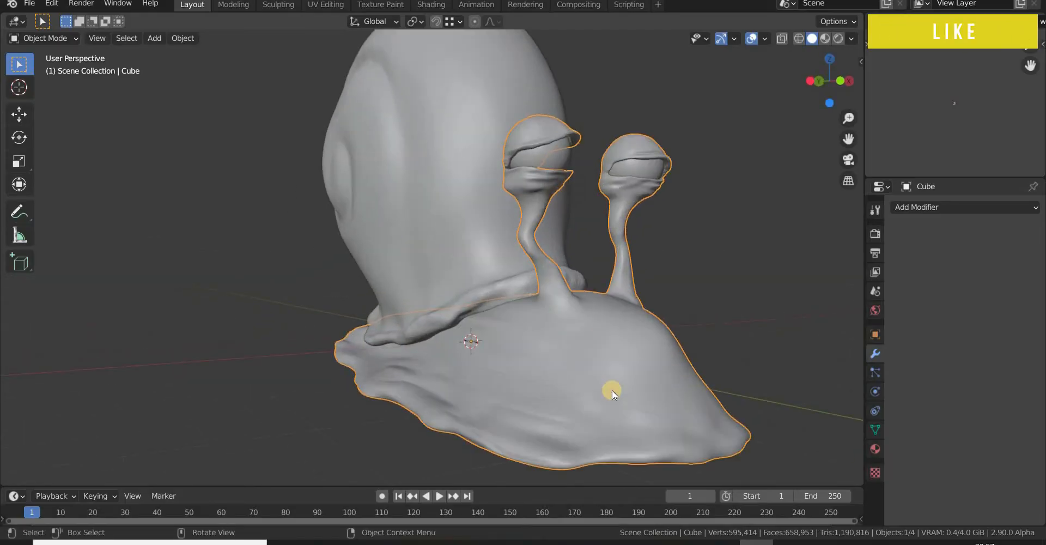
{"action": "key", "text": "Tab"}
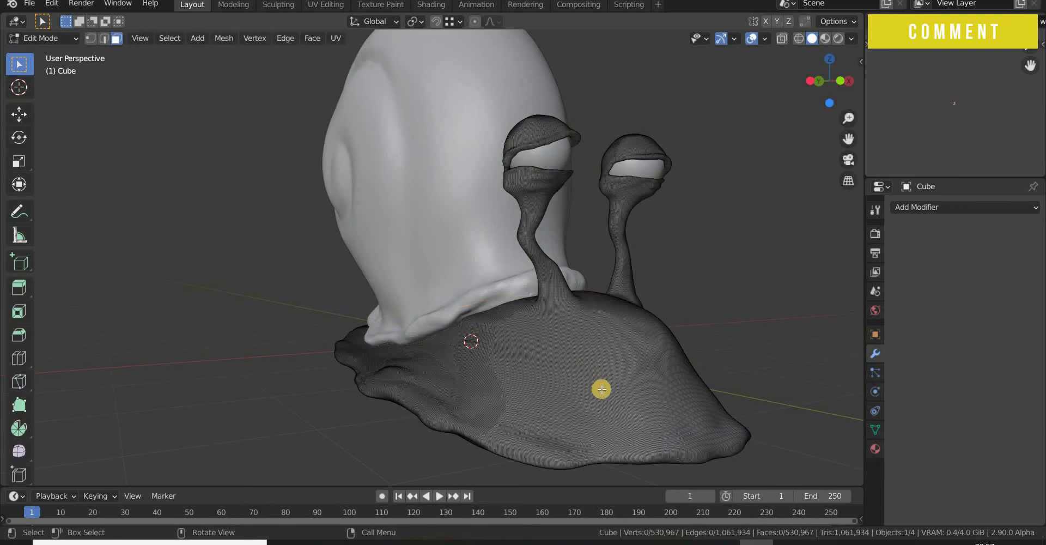
{"action": "middle_click_drag", "start_coordinate": [602, 389], "coordinate": [627, 376]}
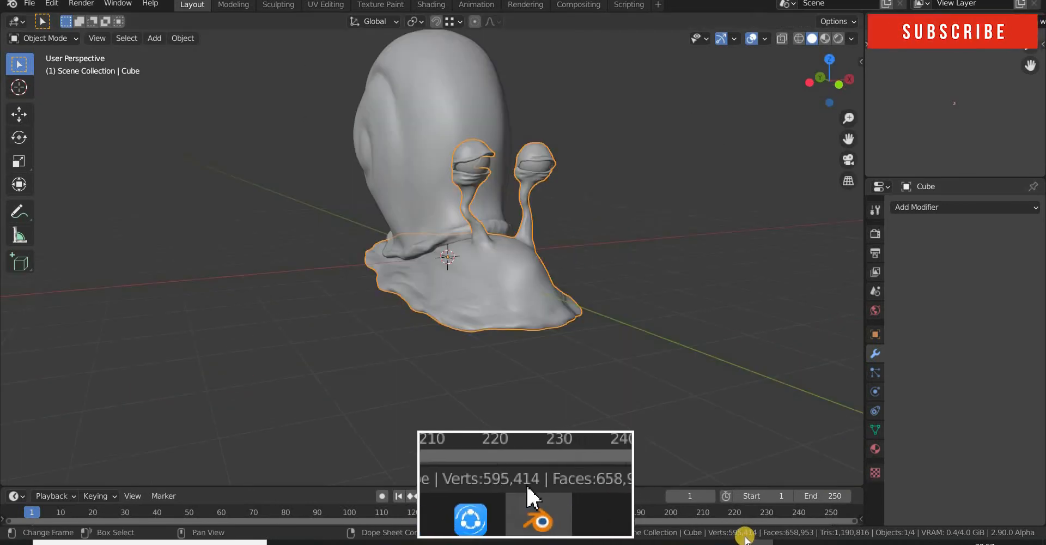
Select all the snail's parts, examine their combined wireframe in Edit Mode, and return to Object Mode with nothing selected.
{"action": "middle_click_drag", "start_coordinate": [673, 302], "coordinate": [652, 374]}
{"action": "key", "text": "a"}
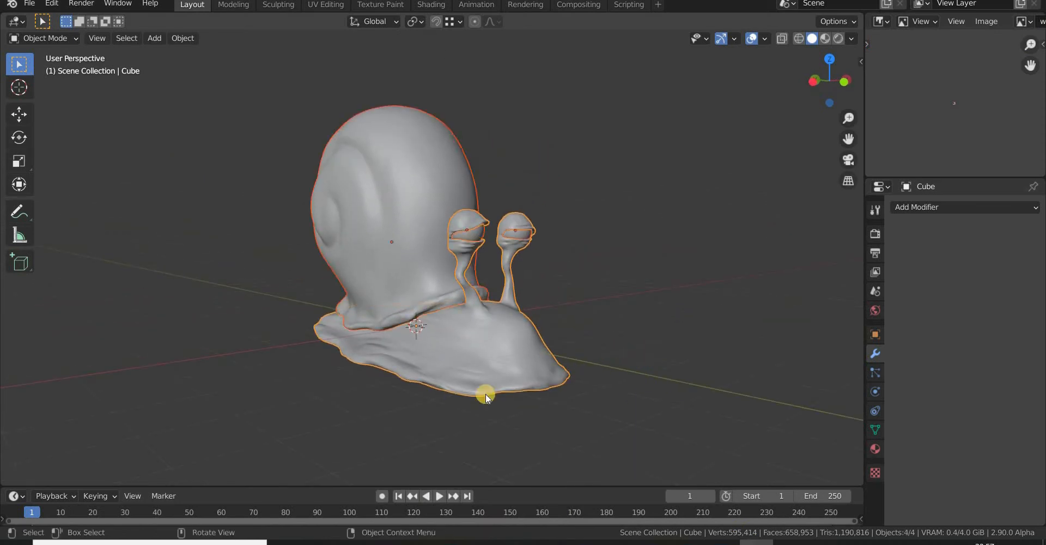
{"action": "key", "text": "Tab"}
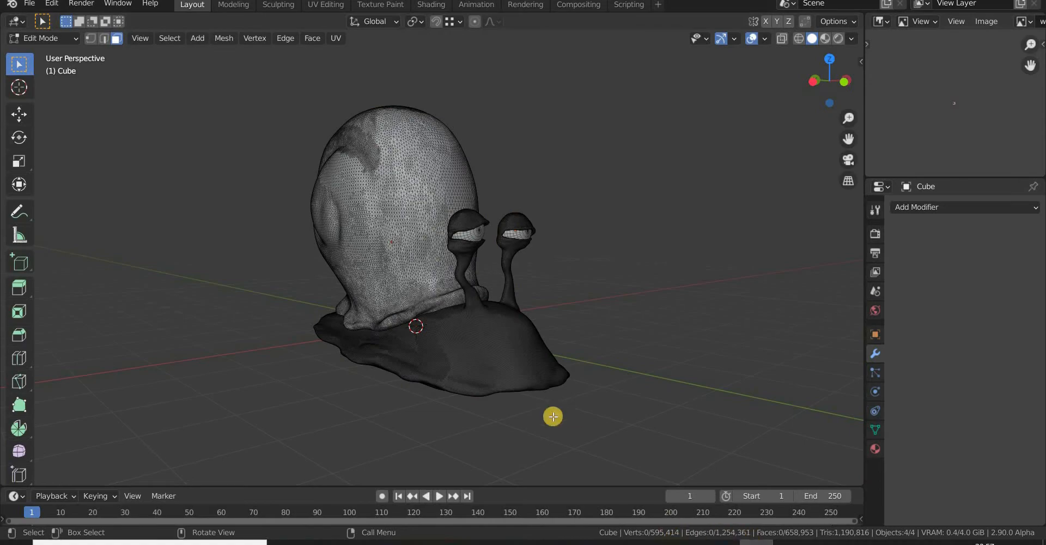
{"action": "scroll", "coordinate": [554, 390], "scroll_direction": "up", "scroll_amount": 3}
{"action": "middle_click_drag", "start_coordinate": [582, 360], "coordinate": [547, 392]}
{"action": "scroll", "coordinate": [599, 379], "scroll_direction": "up", "scroll_amount": 2}
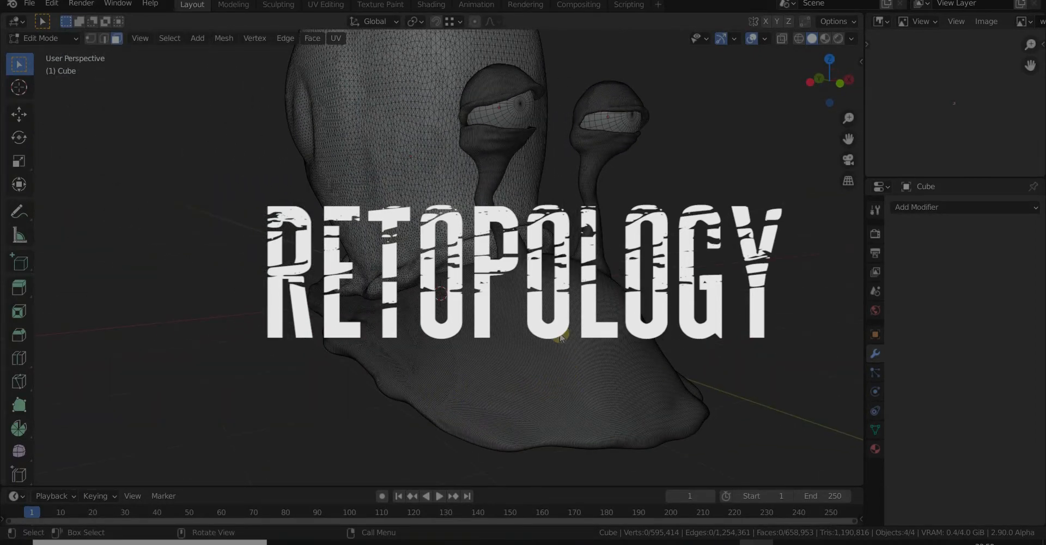
{"action": "key", "text": "Tab"}
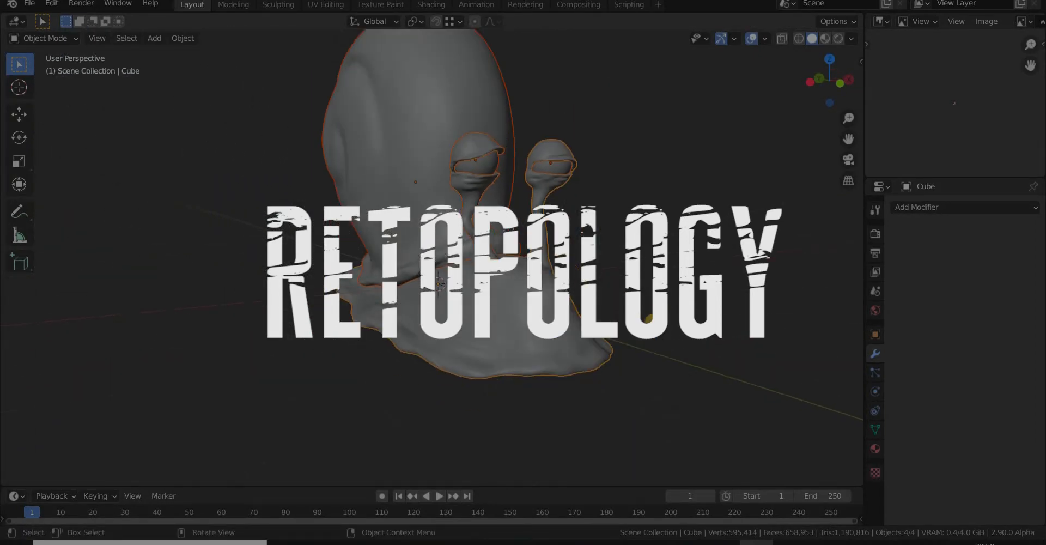
{"action": "left_click", "coordinate": [651, 316]}
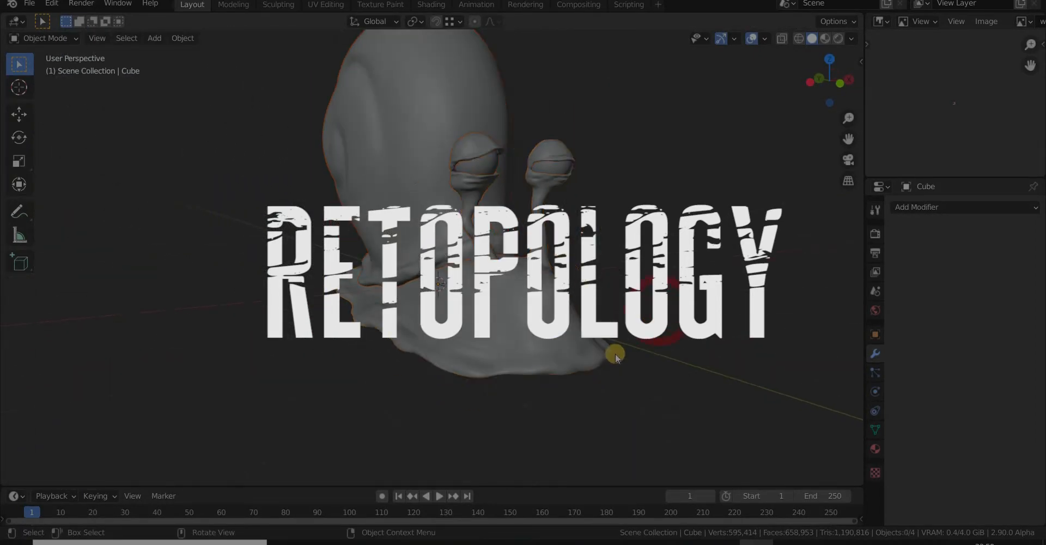
{"action": "middle_click_drag", "start_coordinate": [596, 372], "coordinate": [489, 396]}
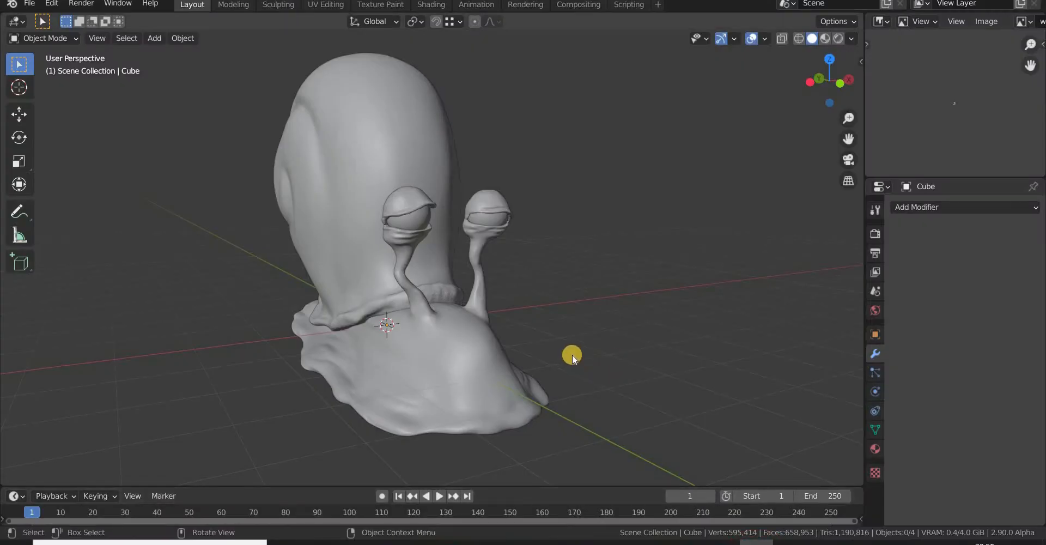
Try adding a Decimate modifier to the snail's body.
{"action": "mouse_move", "coordinate": [567, 355]}
{"action": "middle_mouse_down"}
{"action": "mouse_move", "coordinate": [619, 353]}
{"action": "mouse_move", "coordinate": [488, 376]}
{"action": "mouse_move", "coordinate": [578, 421]}
{"action": "middle_mouse_up"}
{"action": "left_click", "coordinate": [488, 377]}
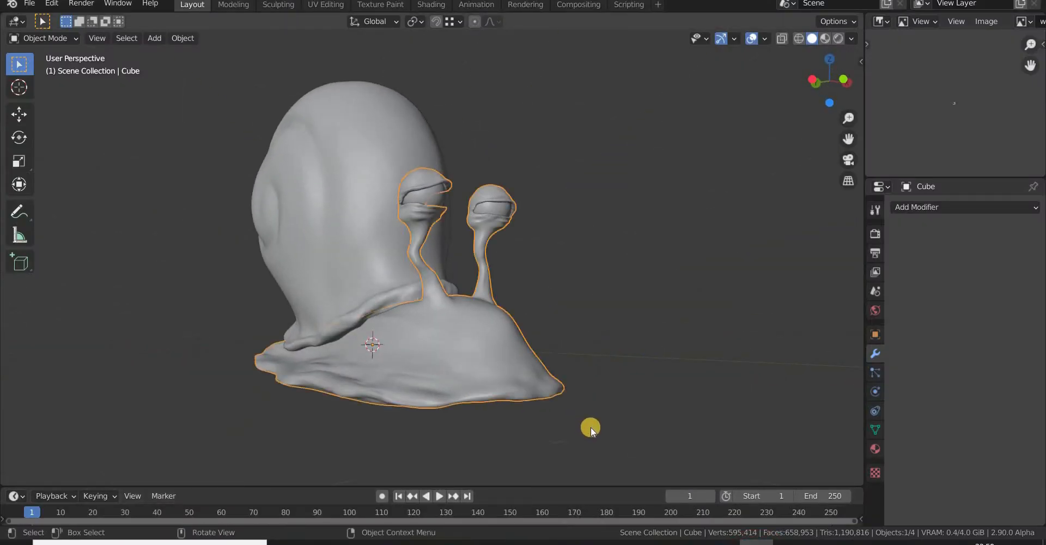
{"action": "scroll", "coordinate": [591, 426], "scroll_direction": "up", "scroll_amount": 2}
{"action": "scroll", "coordinate": [591, 426], "scroll_direction": "down", "scroll_amount": 1}
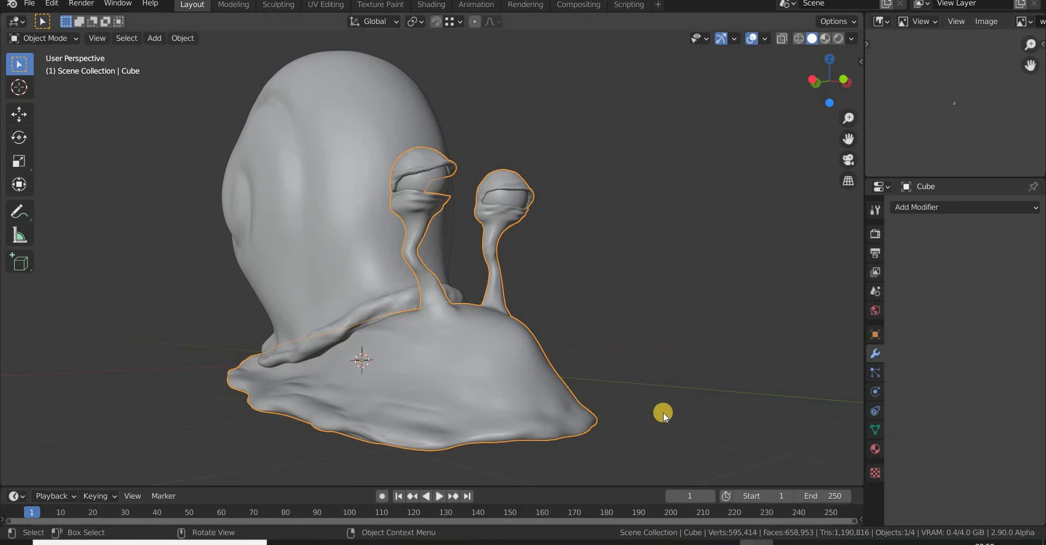
{"action": "left_click", "coordinate": [634, 374]}
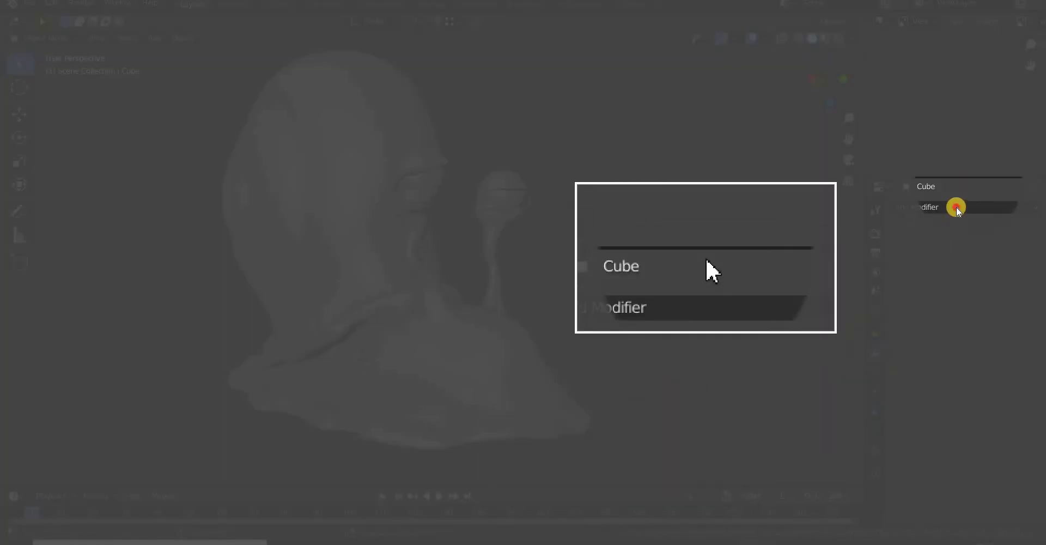
{"action": "left_click", "coordinate": [957, 209]}
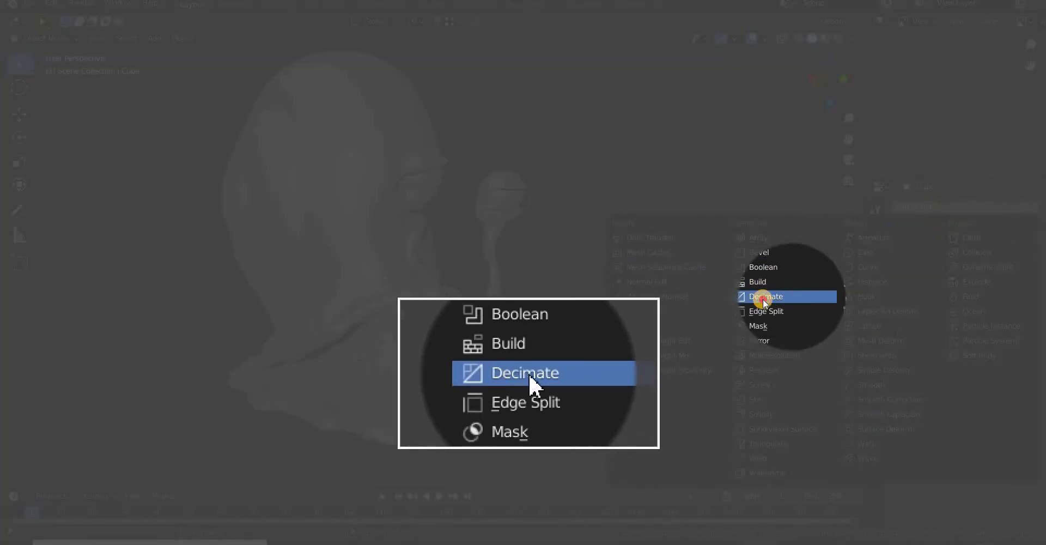
{"action": "left_click", "coordinate": [763, 299]}
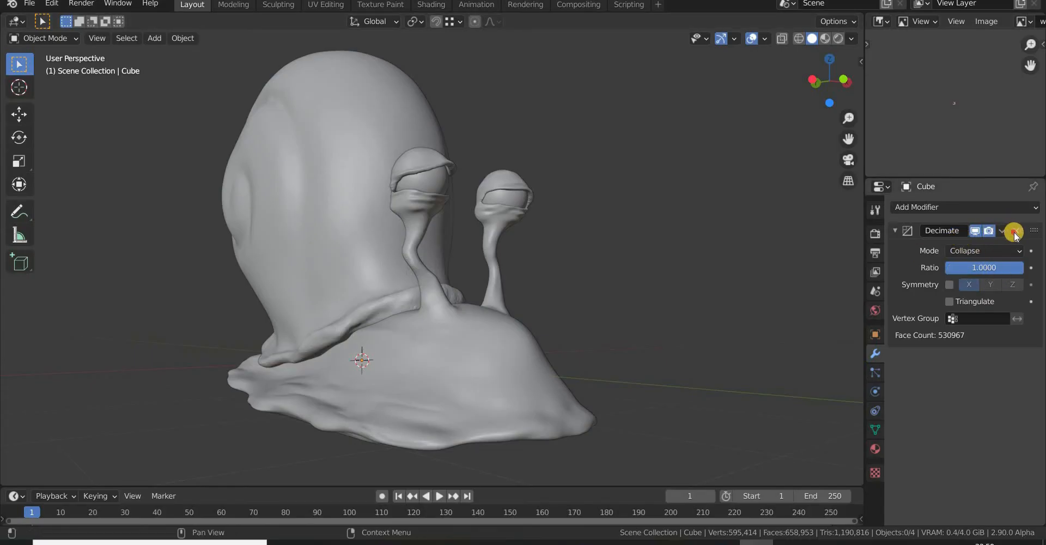
{"action": "key", "text": "ctrl+z"}
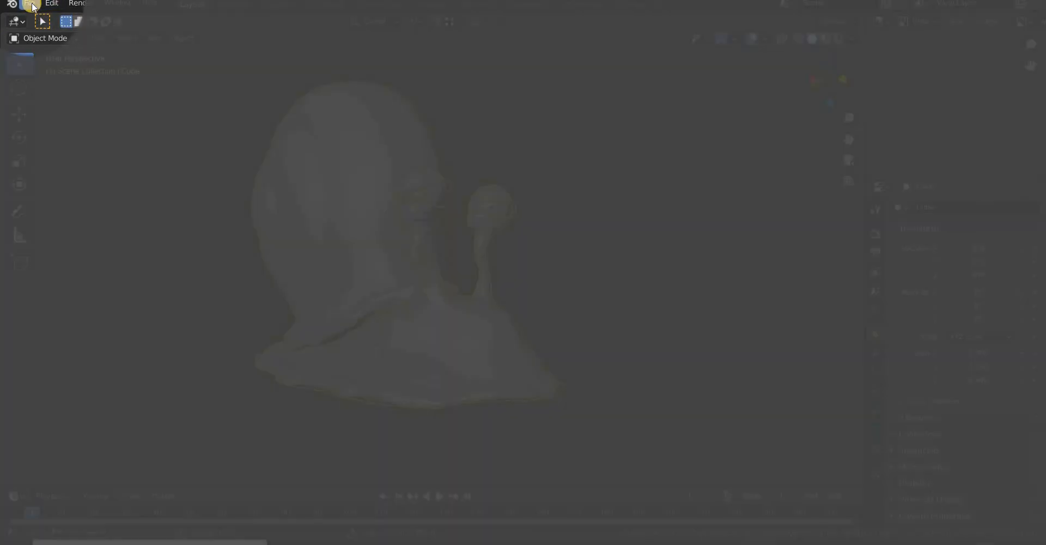
Export the selected snail objects as Wavefront OBJ "gary latest.obj" in D:\blender materials, limited to Selection Only.
{"action": "left_click", "coordinate": [29, 3]}
{"action": "mouse_move", "coordinate": [87, 200]}
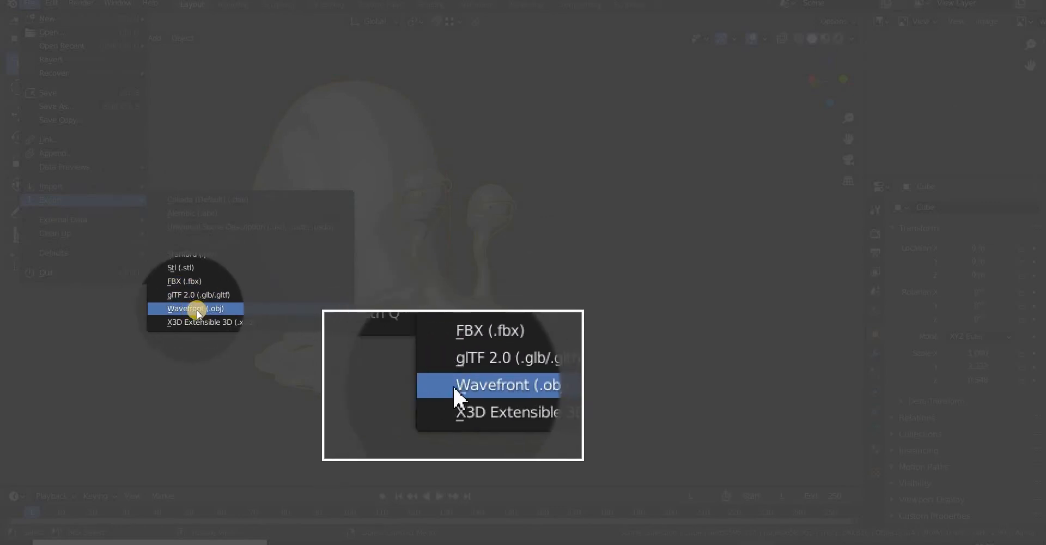
{"action": "left_click", "coordinate": [196, 309]}
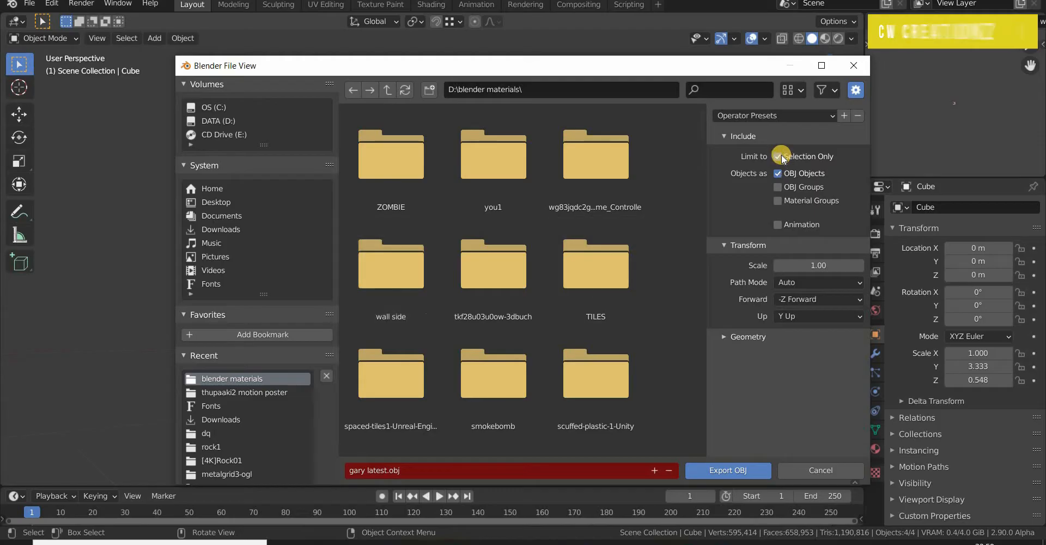
{"action": "left_click", "coordinate": [780, 157]}
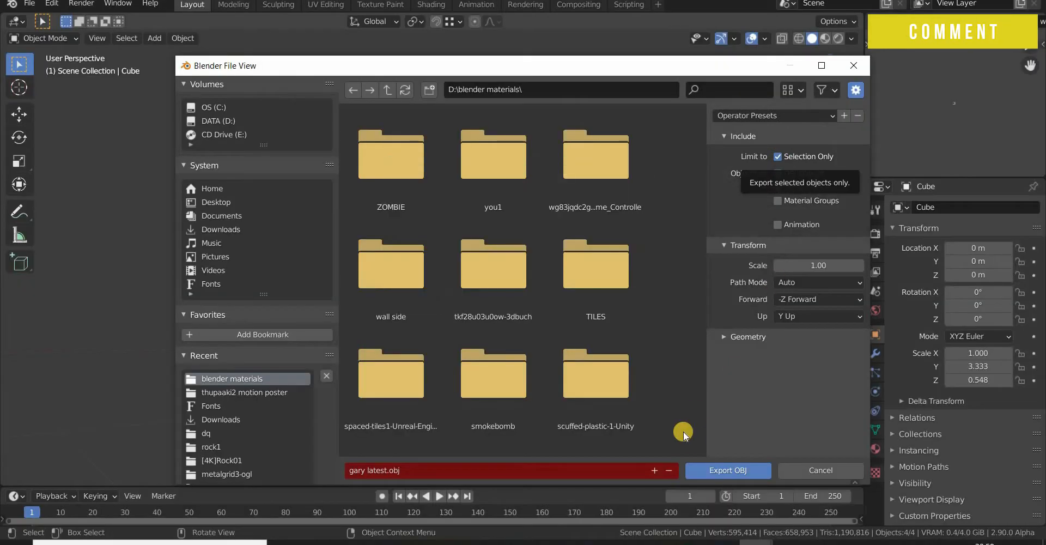
{"action": "left_click", "coordinate": [718, 471]}
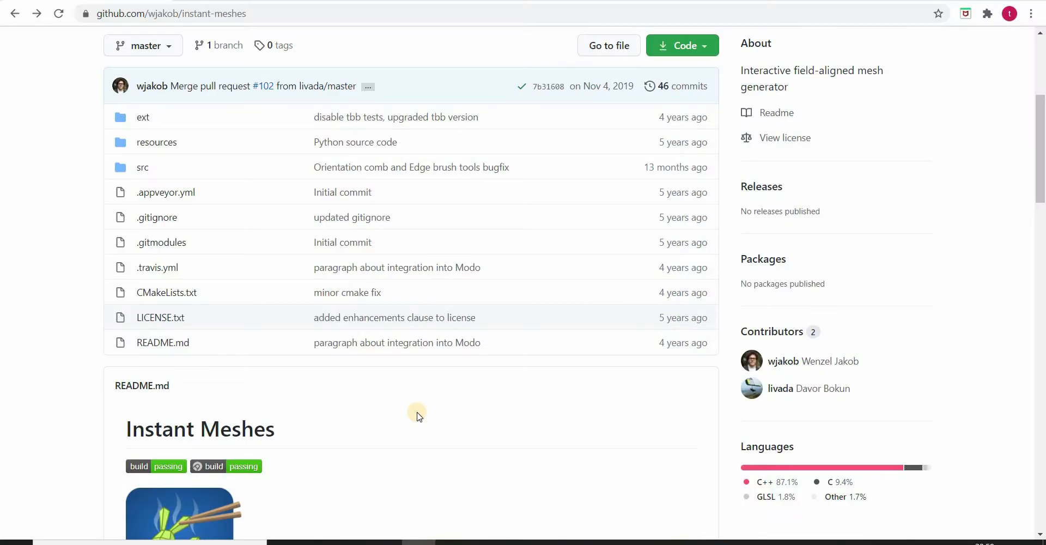
In the browser, download the Microsoft Windows binary of Instant Meshes from its GitHub repository page.
{"action": "scroll", "coordinate": [180, 89], "scroll_direction": "up", "scroll_amount": 2}
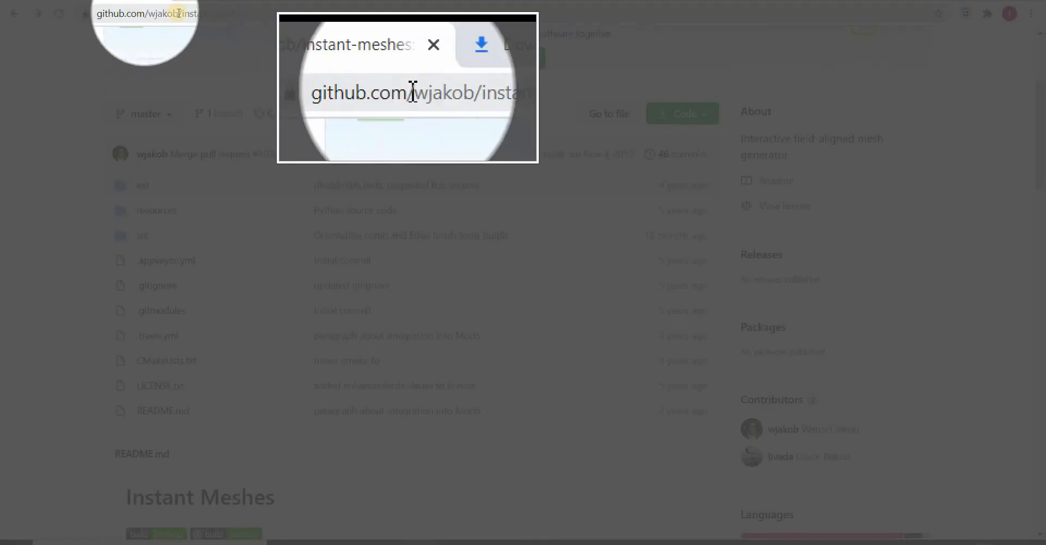
{"action": "scroll", "coordinate": [276, 267], "scroll_direction": "down", "scroll_amount": 10}
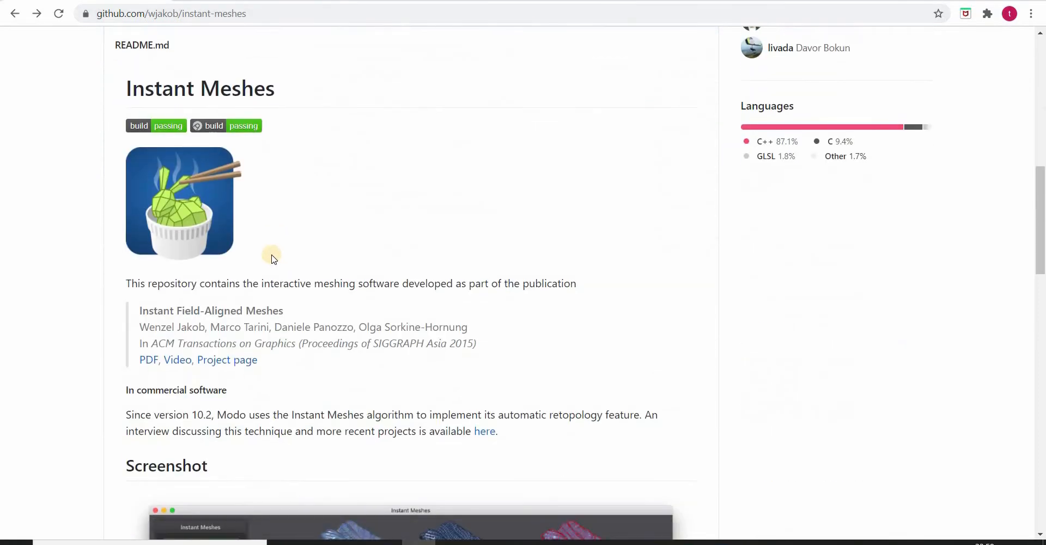
{"action": "scroll", "coordinate": [273, 259], "scroll_direction": "down", "scroll_amount": 15}
{"action": "scroll", "coordinate": [206, 263], "scroll_direction": "up", "scroll_amount": 6}
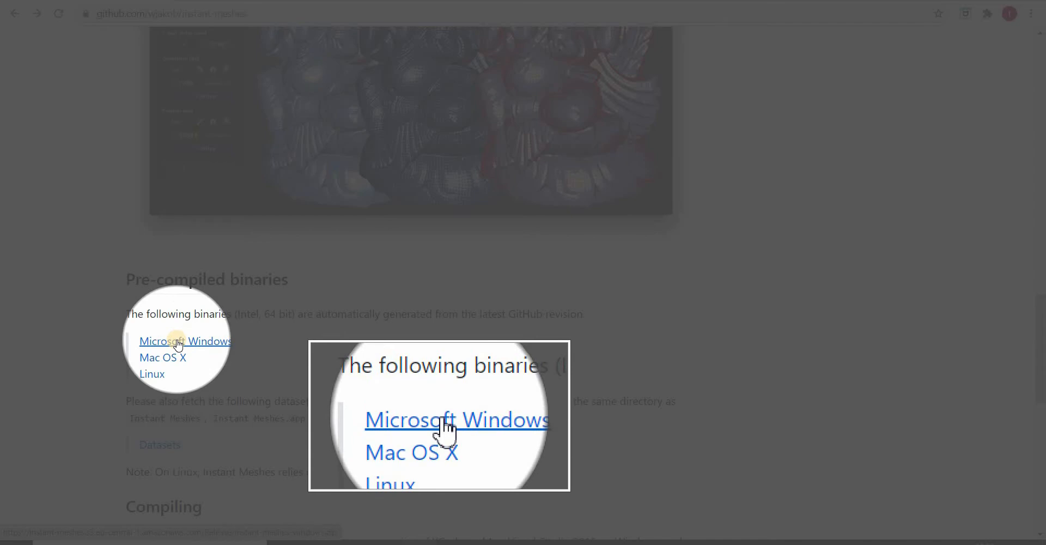
{"action": "left_click", "coordinate": [179, 345]}
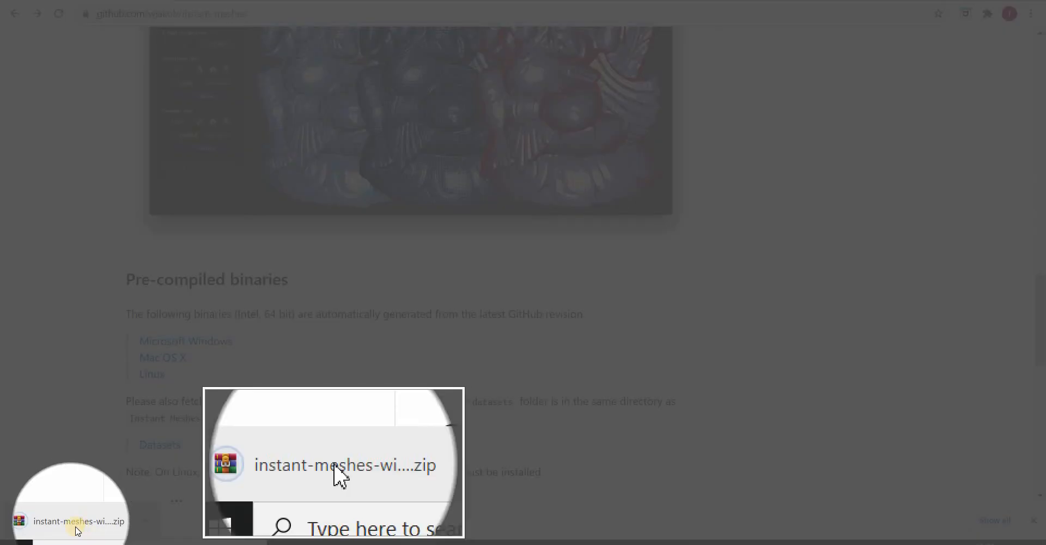
Open the downloaded instant-meshes zip archive, launch Instant Meshes.exe from it and maximize the program window.
{"action": "left_click", "coordinate": [74, 522]}
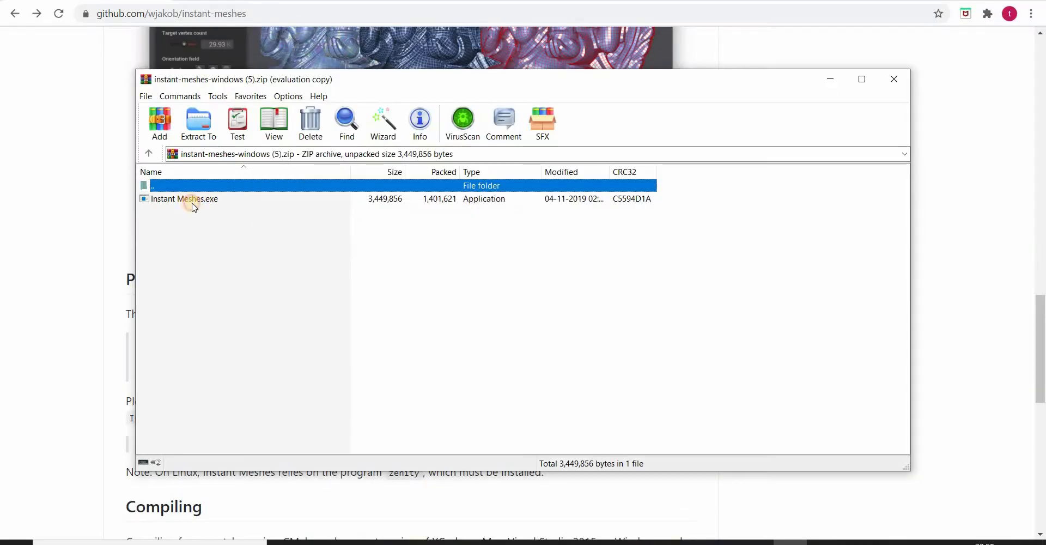
{"action": "double_click", "coordinate": [185, 202]}
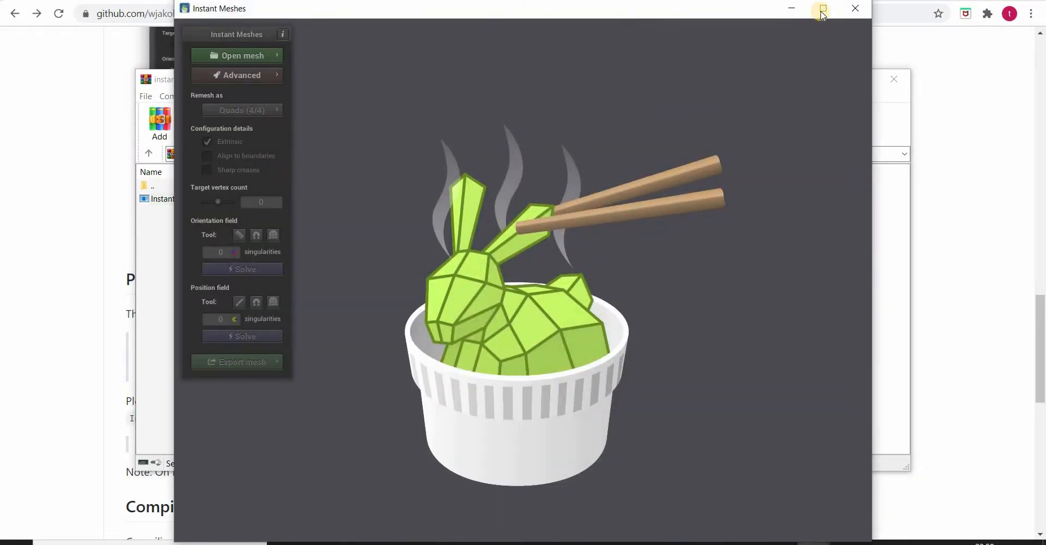
{"action": "double_click", "coordinate": [674, 13]}
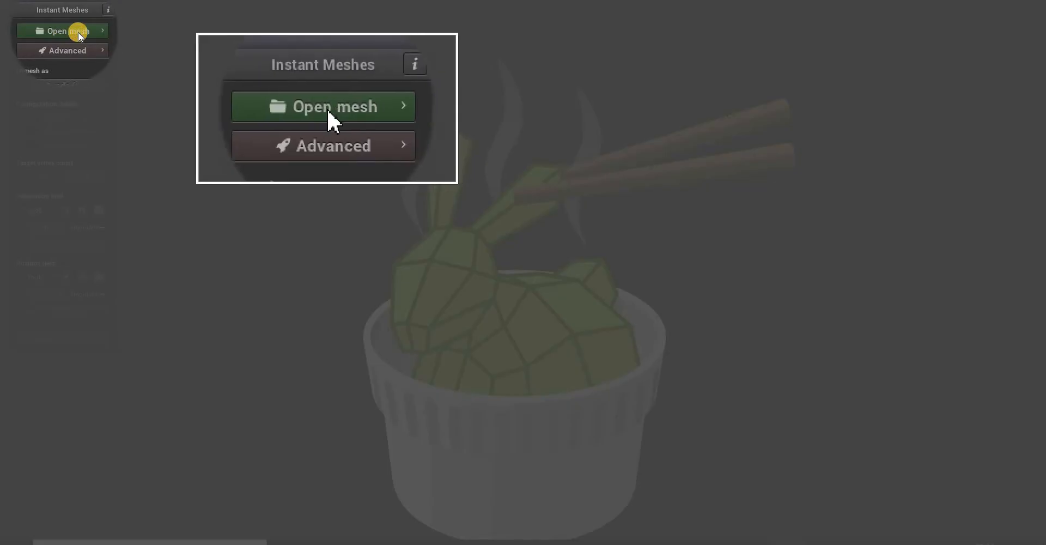
Load the exported snail OBJ file into Instant Meshes.
{"action": "left_click", "coordinate": [81, 32]}
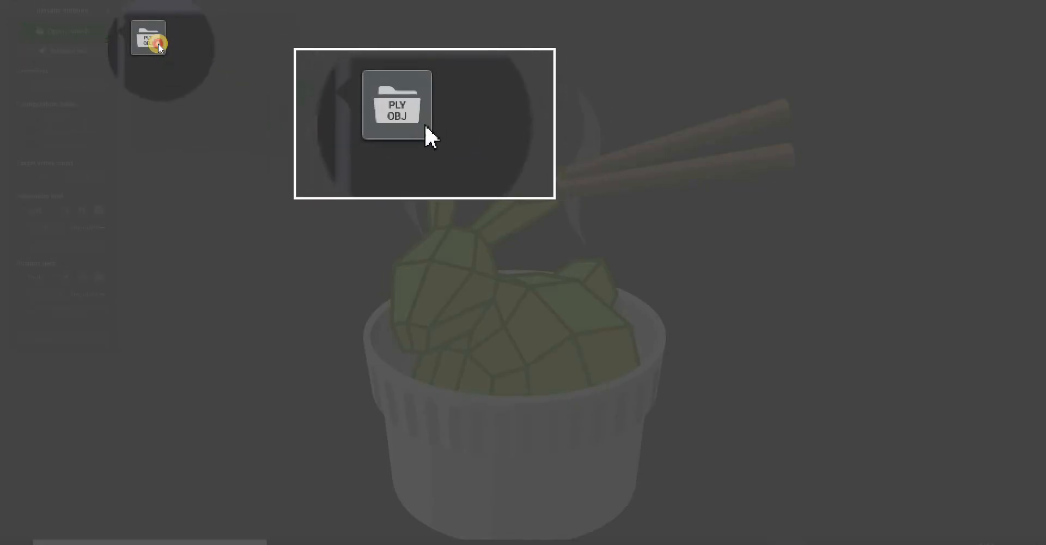
{"action": "left_click", "coordinate": [159, 45]}
{"action": "double_click", "coordinate": [371, 336]}
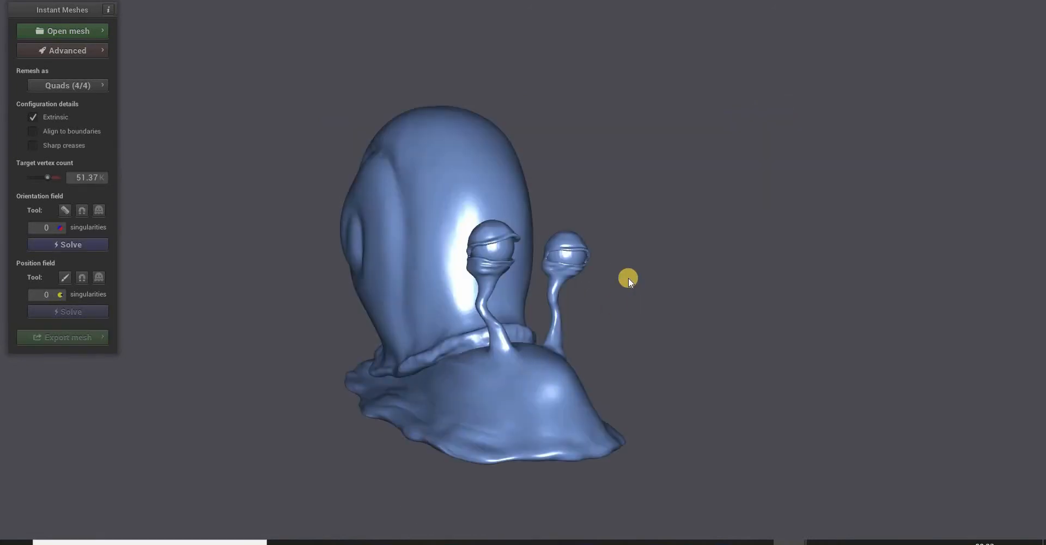
Set the snail mesh's target vertex count to about 35.46K and solve the orientation field.
{"action": "left_click_drag", "start_coordinate": [480, 243], "coordinate": [564, 253]}
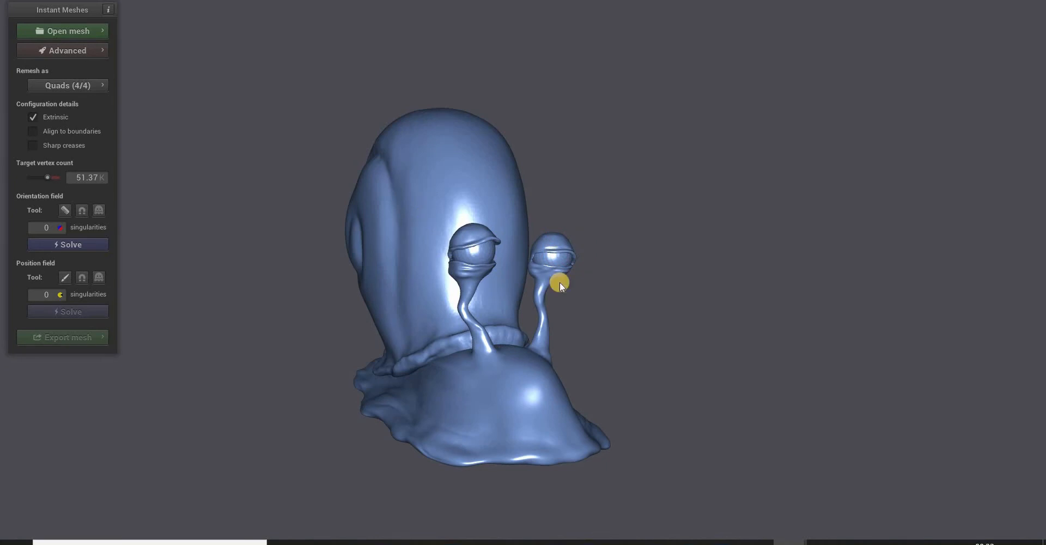
{"action": "left_click_drag", "start_coordinate": [770, 494], "coordinate": [528, 316]}
{"action": "scroll", "coordinate": [527, 318], "scroll_direction": "up", "scroll_amount": 5}
{"action": "scroll", "coordinate": [528, 318], "scroll_direction": "down", "scroll_amount": 7}
{"action": "scroll", "coordinate": [528, 318], "scroll_direction": "up", "scroll_amount": 8}
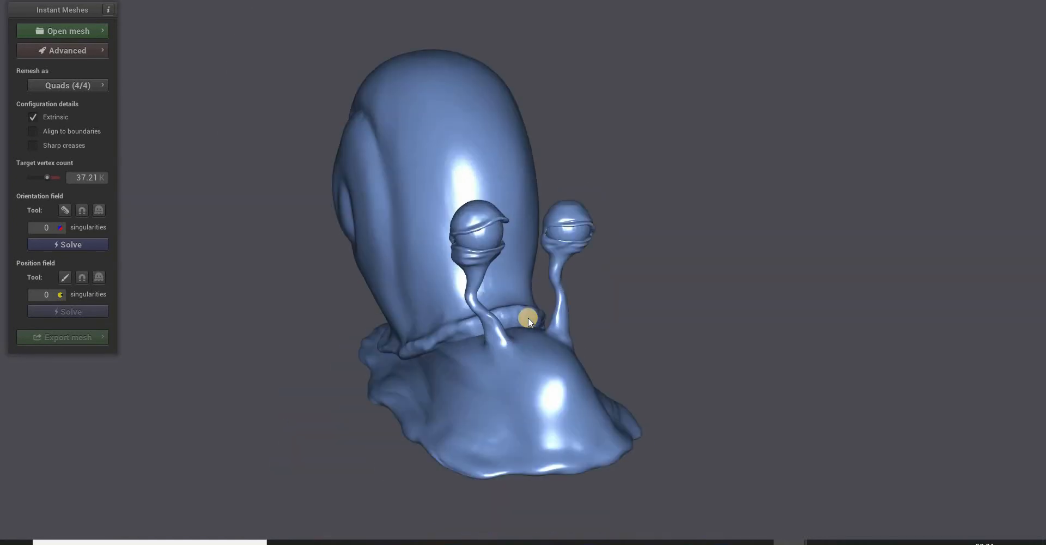
{"action": "scroll", "coordinate": [529, 318], "scroll_direction": "down", "scroll_amount": 5}
{"action": "scroll", "coordinate": [528, 318], "scroll_direction": "up", "scroll_amount": 1}
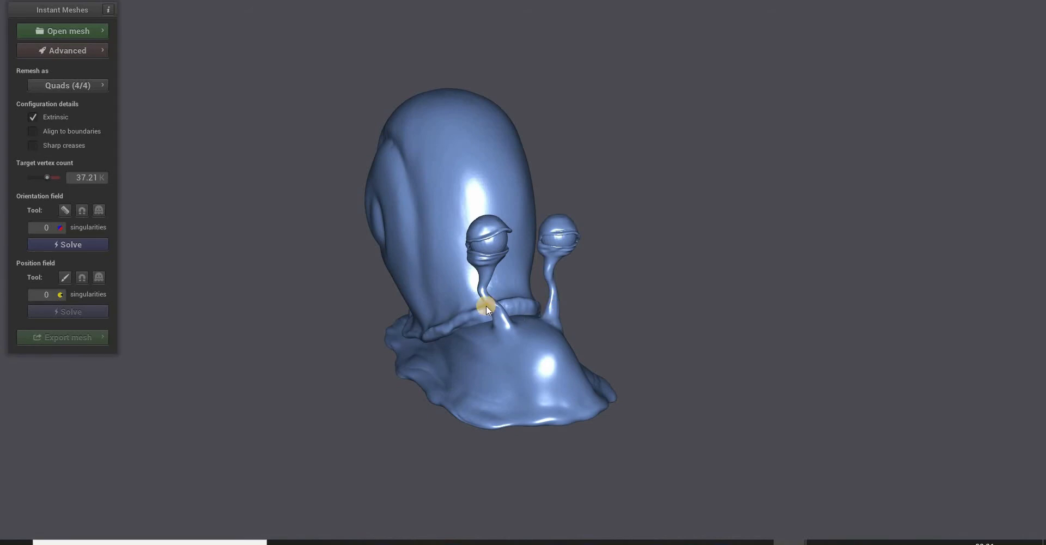
{"action": "left_click_drag", "start_coordinate": [47, 177], "coordinate": [47, 177]}
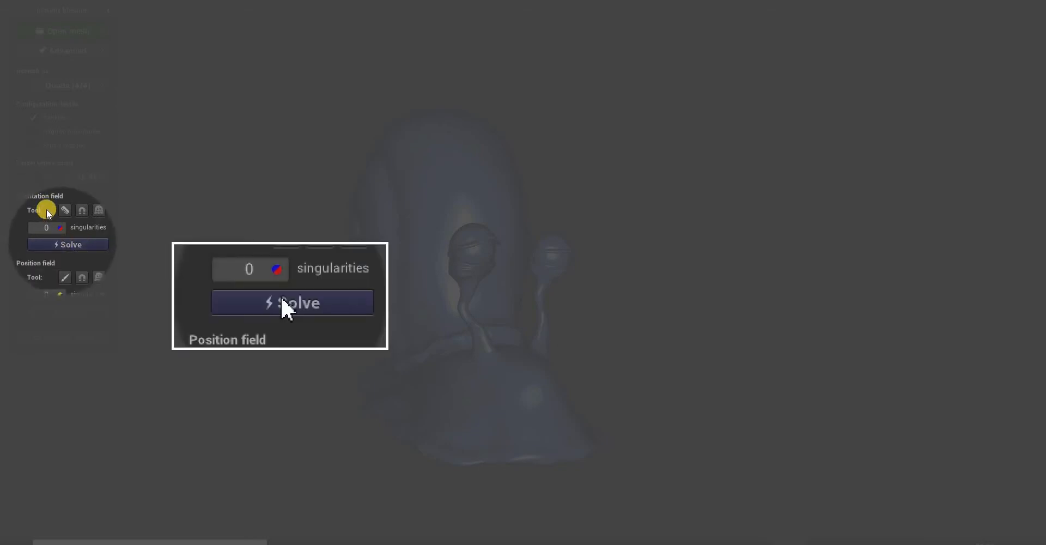
{"action": "left_click", "coordinate": [59, 245]}
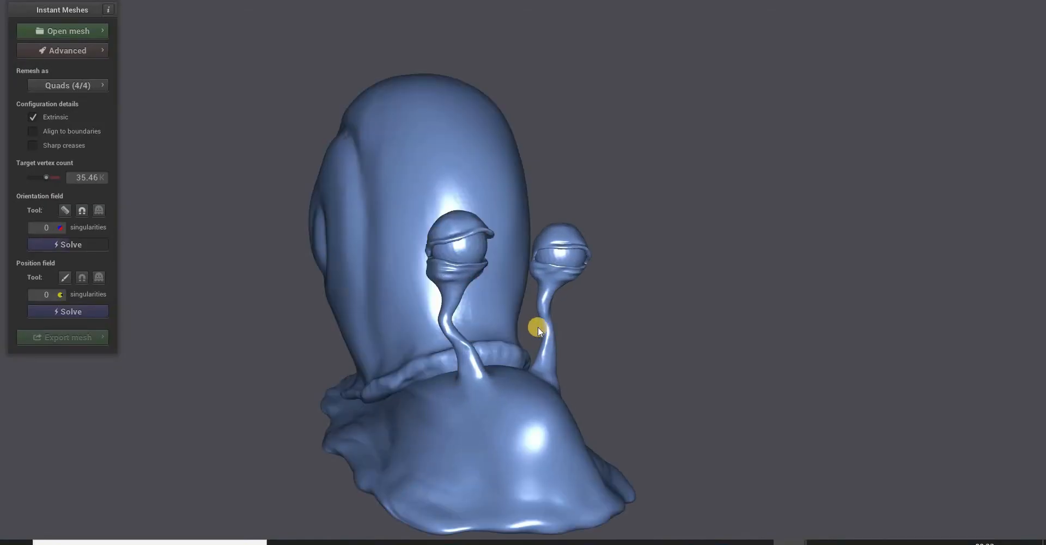
Comb the orientation field with guide strokes along the snail's body, the front of its foot and up its shell.
{"action": "scroll", "coordinate": [538, 326], "scroll_direction": "down", "scroll_amount": 1}
{"action": "mouse_move", "coordinate": [444, 276]}
{"action": "left_mouse_down"}
{"action": "mouse_move", "coordinate": [452, 274]}
{"action": "mouse_move", "coordinate": [374, 276]}
{"action": "left_mouse_up"}
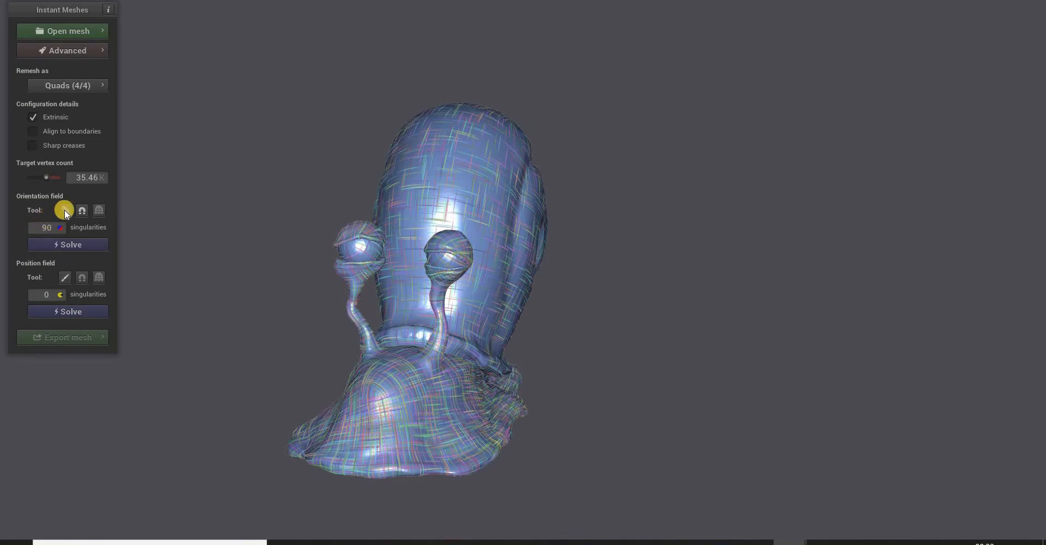
{"action": "left_click", "coordinate": [65, 210]}
{"action": "mouse_move", "coordinate": [369, 437]}
{"action": "left_mouse_down"}
{"action": "mouse_move", "coordinate": [404, 367]}
{"action": "mouse_move", "coordinate": [366, 381]}
{"action": "left_mouse_up"}
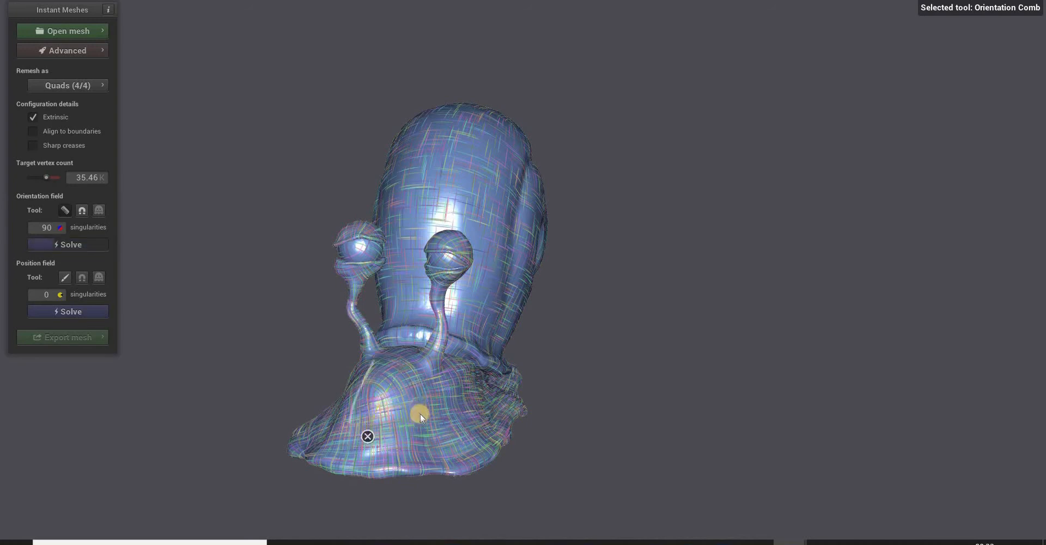
{"action": "left_click_drag", "start_coordinate": [411, 445], "coordinate": [516, 390]}
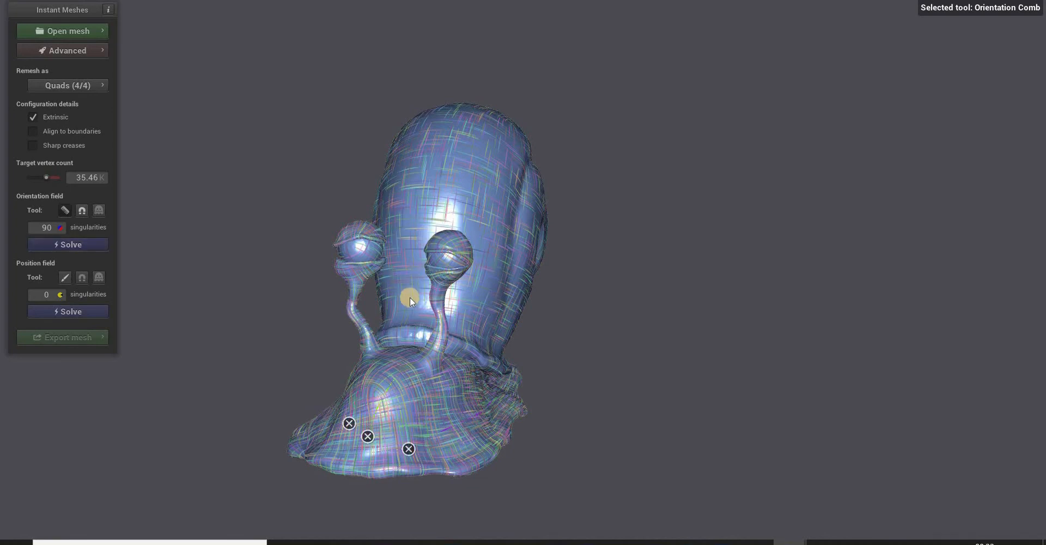
{"action": "left_click_drag", "start_coordinate": [409, 296], "coordinate": [440, 143]}
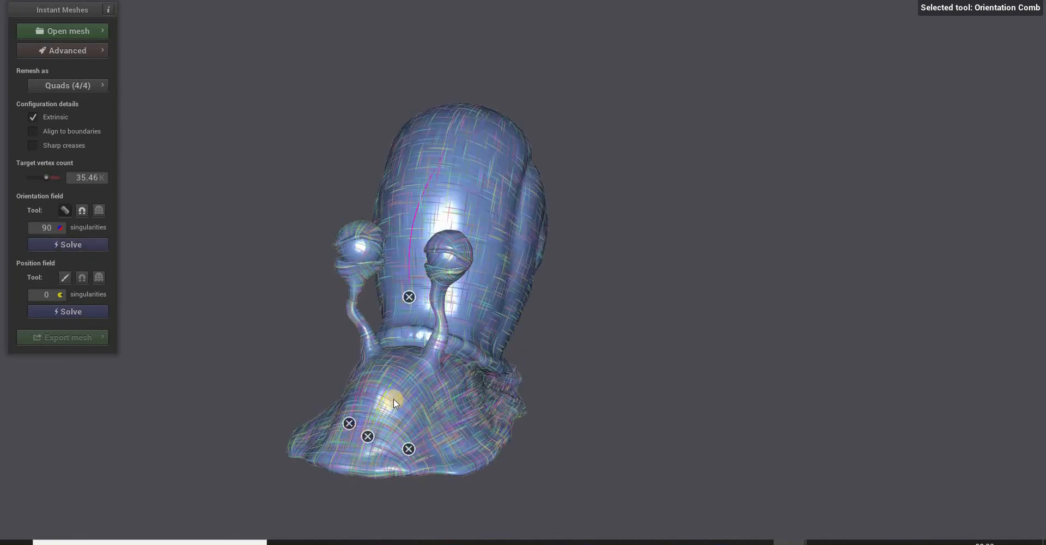
{"action": "left_click_drag", "start_coordinate": [393, 398], "coordinate": [478, 382]}
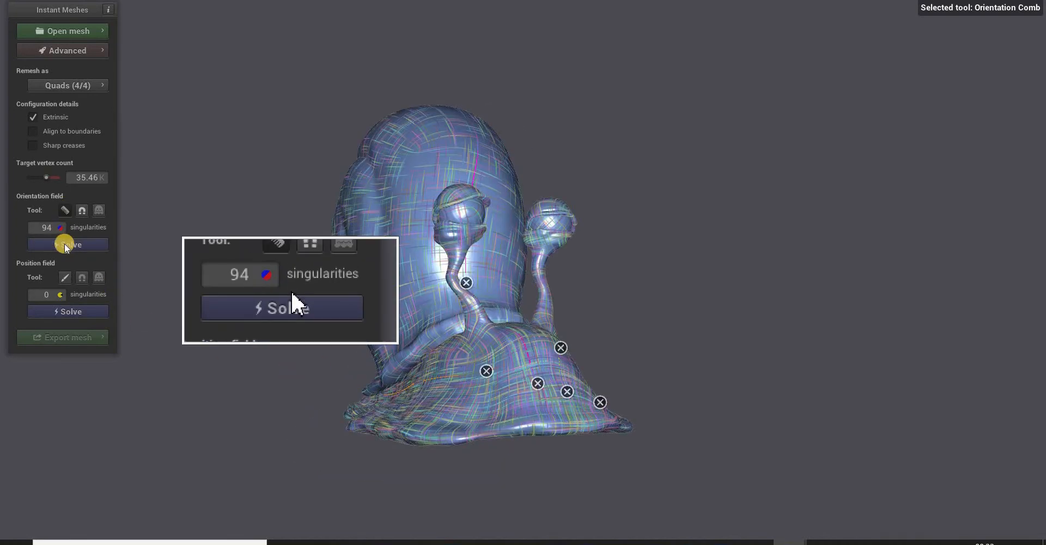
Solve the position field, leave the Orientation Comb tool and extract the remeshed quad mesh.
{"action": "left_click", "coordinate": [69, 311]}
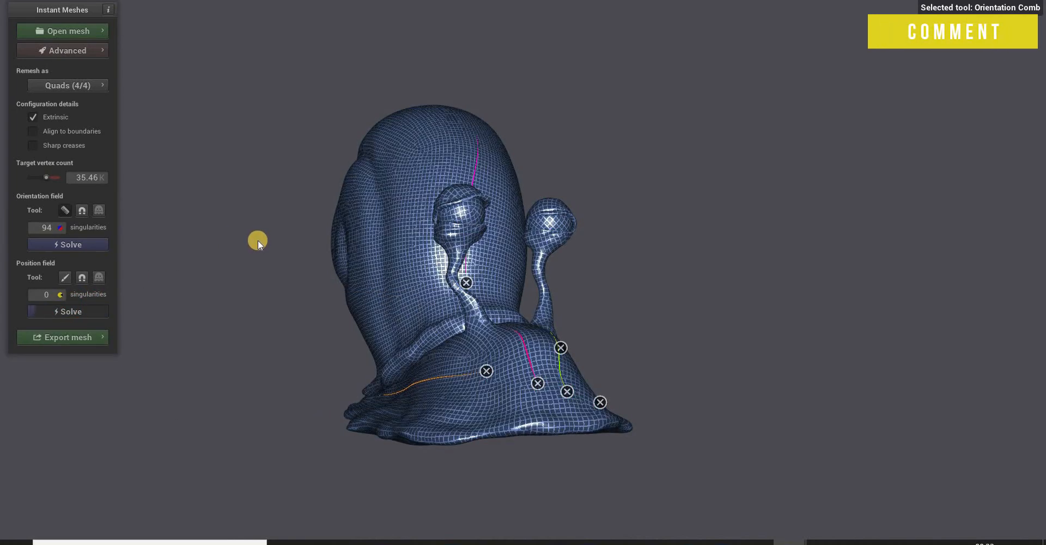
{"action": "left_click", "coordinate": [64, 210]}
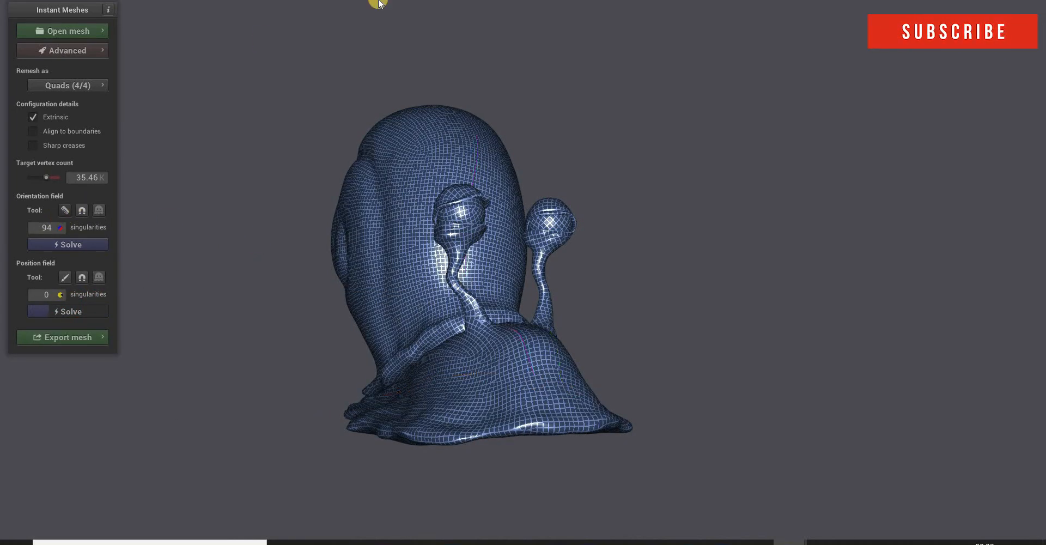
{"action": "left_click_drag", "start_coordinate": [492, 362], "coordinate": [502, 273]}
{"action": "left_click", "coordinate": [61, 336]}
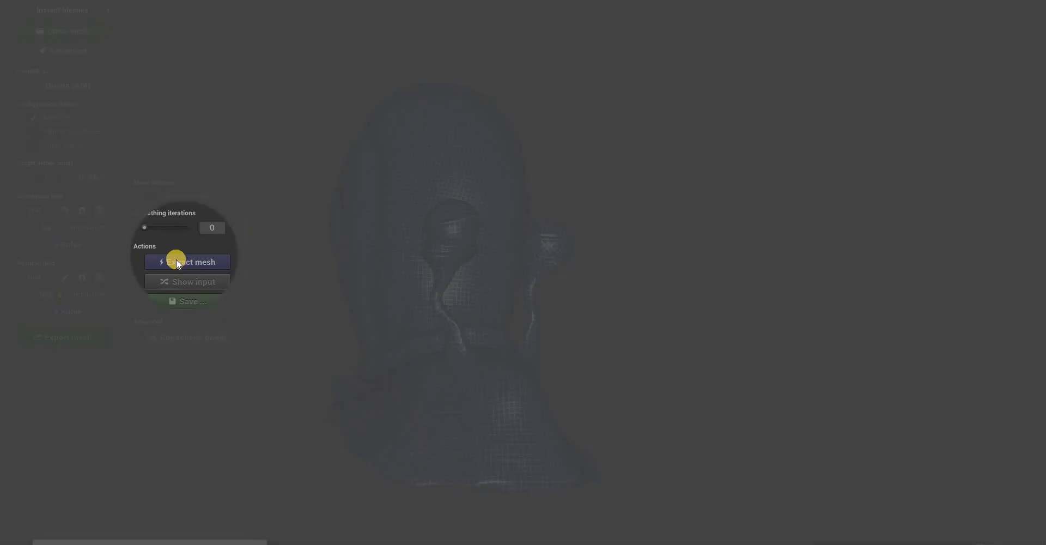
{"action": "left_click", "coordinate": [186, 262]}
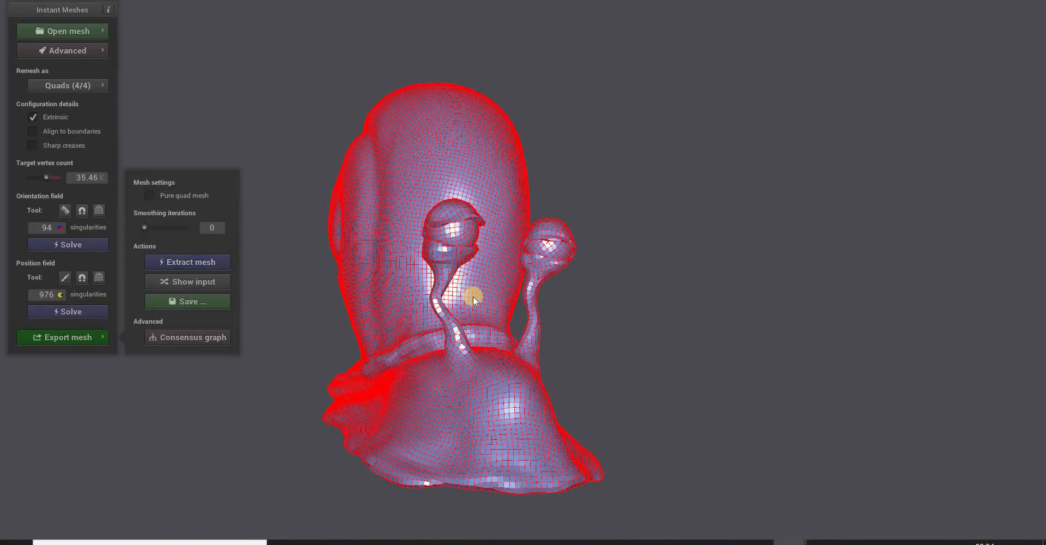
Save the extracted mesh as gary low poly.obj in Wavefront OBJ format in the blender materials folder.
{"action": "left_click_drag", "start_coordinate": [585, 299], "coordinate": [565, 325]}
{"action": "left_click", "coordinate": [185, 302]}
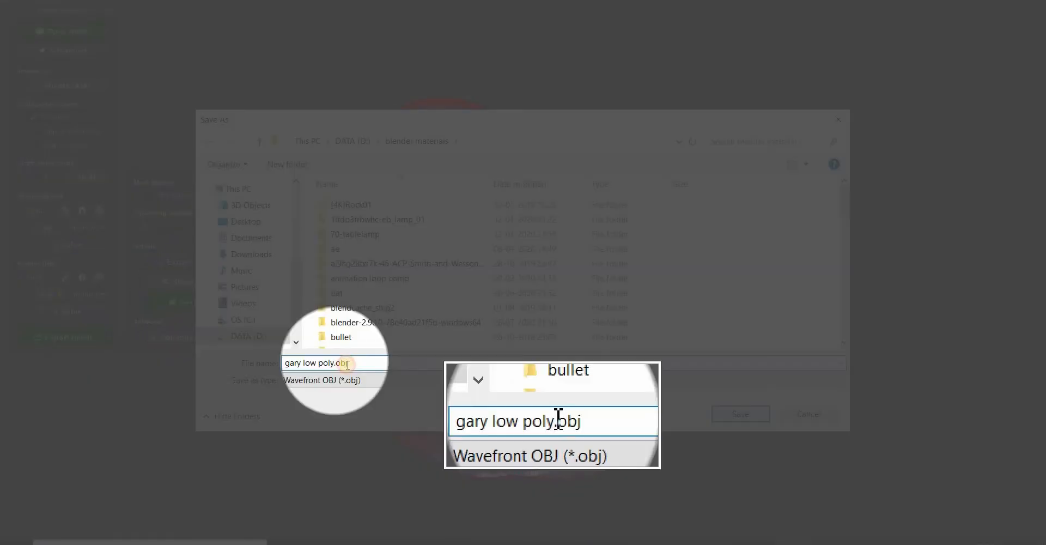
{"action": "left_click_drag", "start_coordinate": [349, 364], "coordinate": [335, 364]}
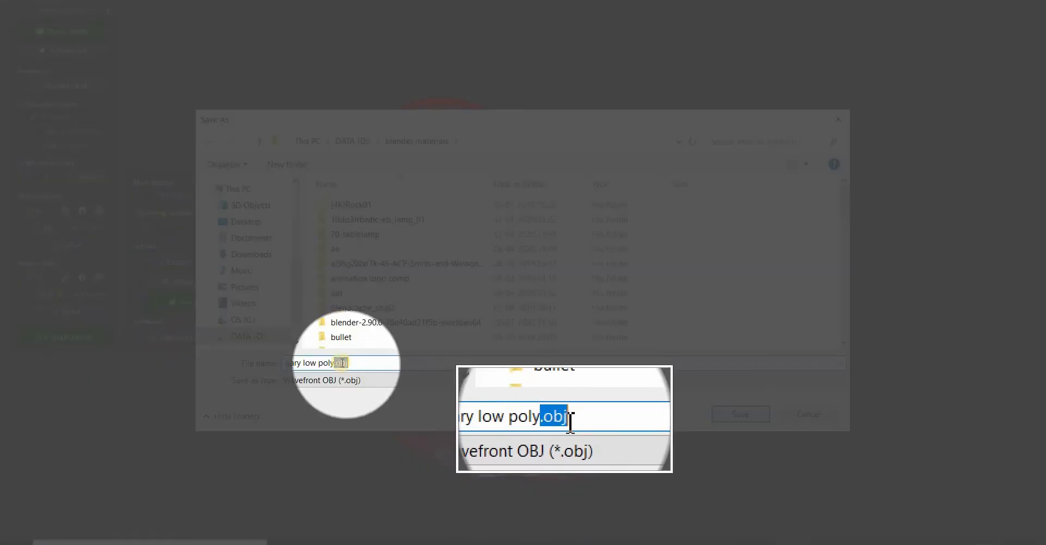
{"action": "left_click", "coordinate": [370, 362]}
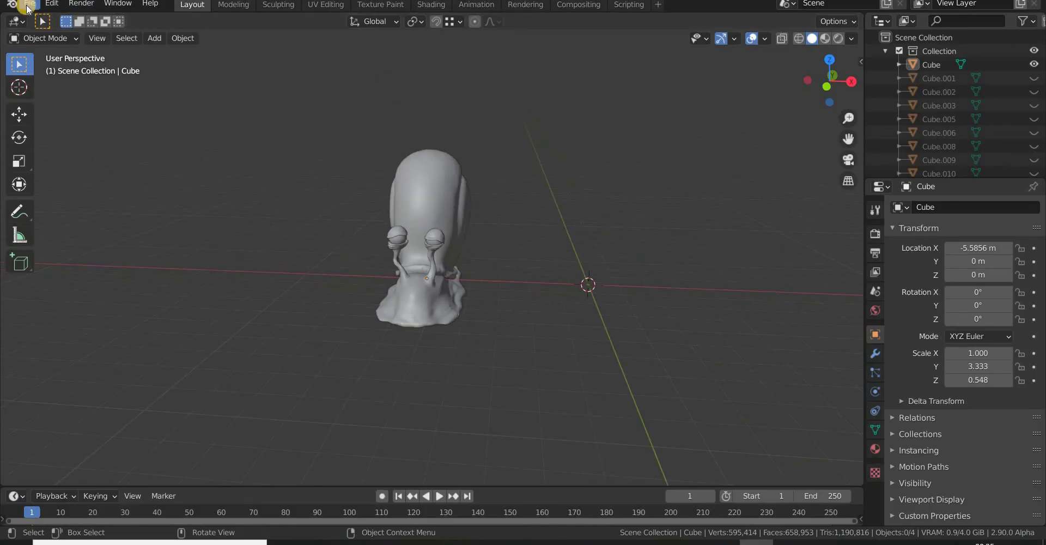
Switch to Blender and import gary low poly.obj from the D:\blender materials folder as a Wavefront OBJ.
{"action": "left_click", "coordinate": [30, 3]}
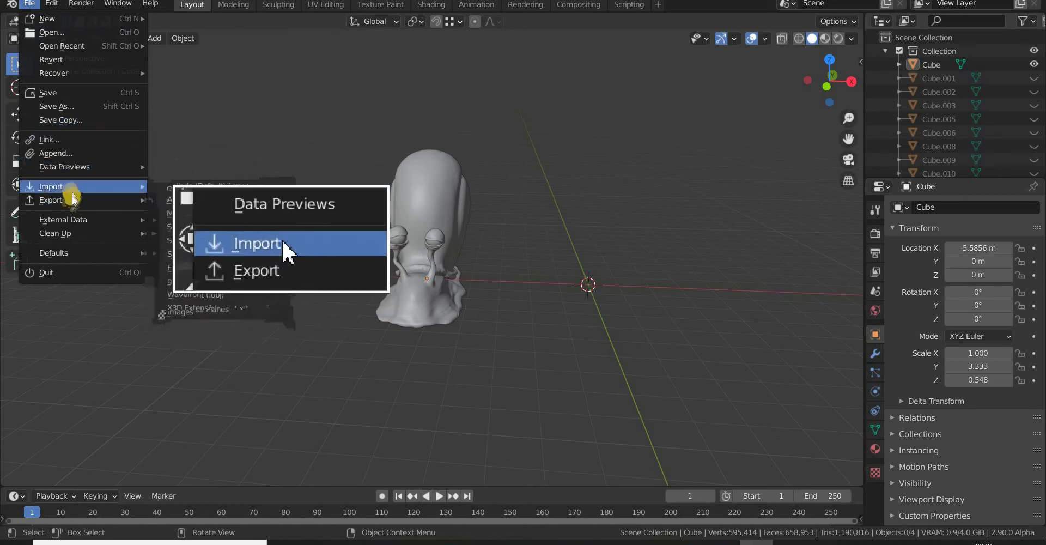
{"action": "mouse_move", "coordinate": [70, 185]}
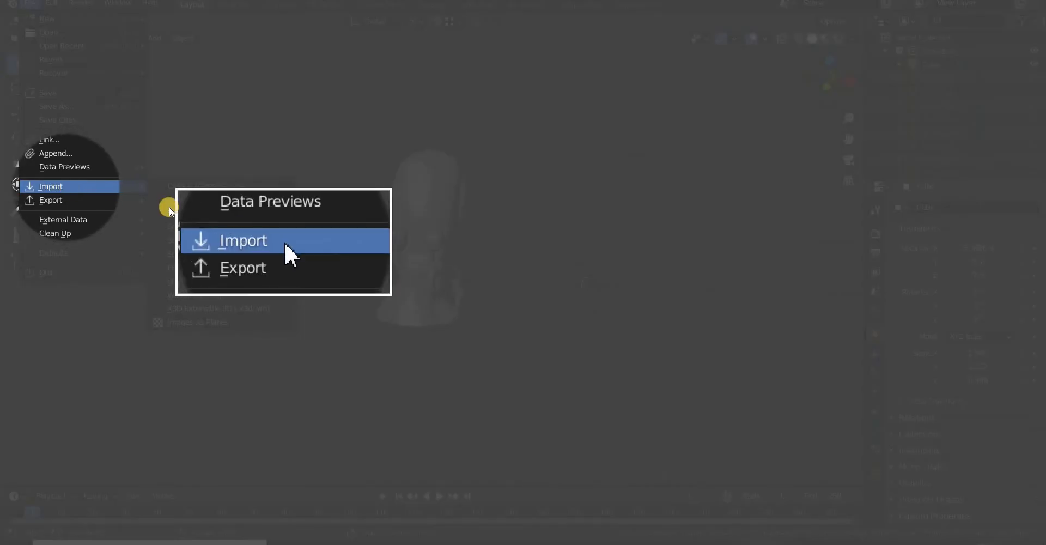
{"action": "left_click", "coordinate": [195, 295]}
{"action": "left_click_drag", "start_coordinate": [703, 163], "coordinate": [695, 363]}
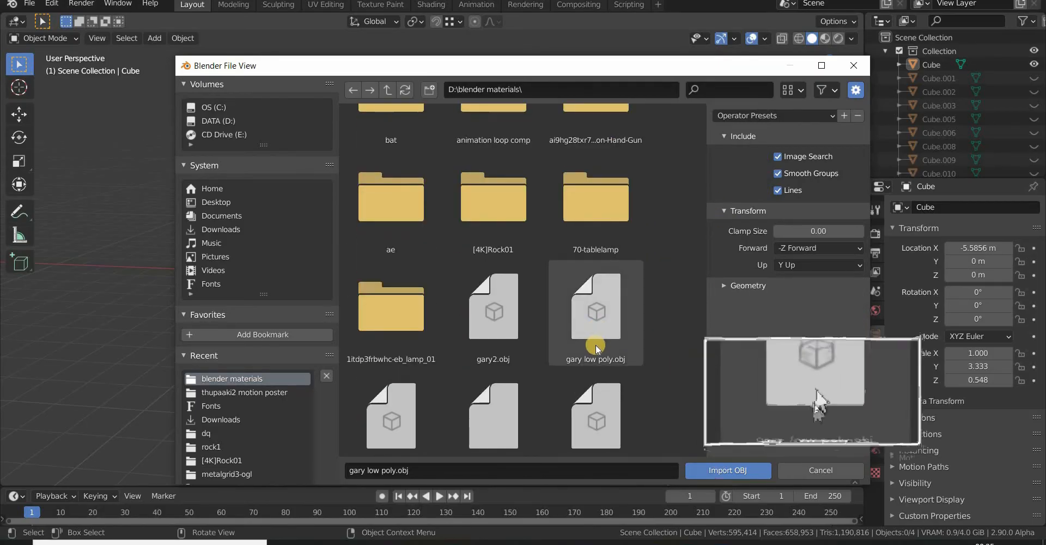
{"action": "double_click", "coordinate": [596, 324]}
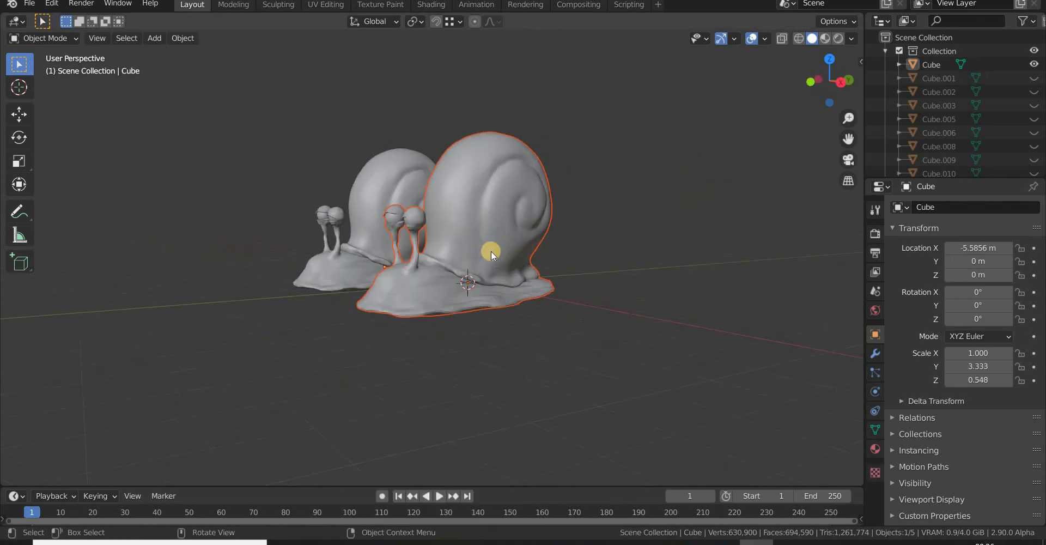
Select the imported low-poly snail and apply Shade Smooth to it.
{"action": "middle_click_drag", "start_coordinate": [492, 251], "coordinate": [509, 254]}
{"action": "scroll", "coordinate": [616, 359], "scroll_direction": "up", "scroll_amount": 2}
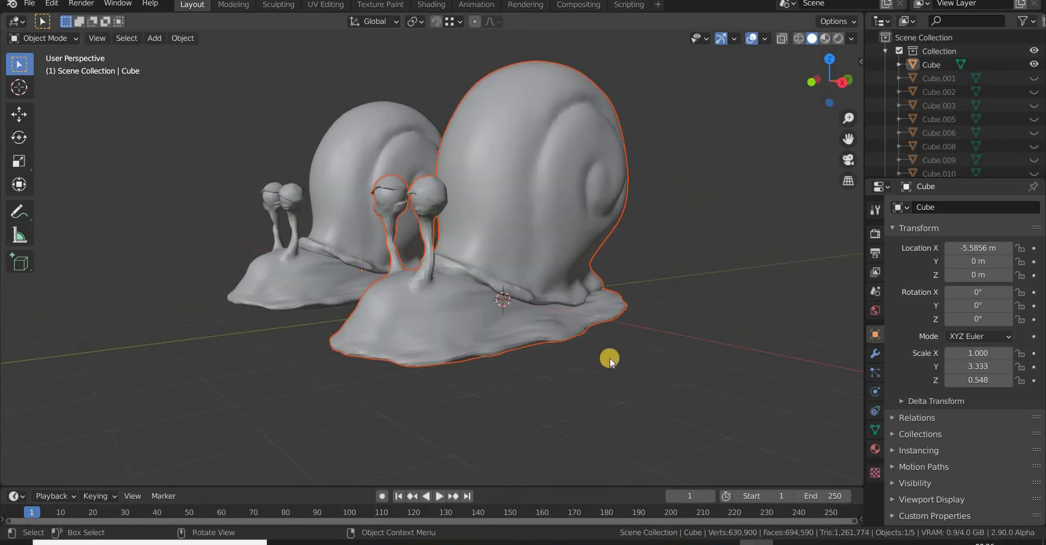
{"action": "middle_click_drag", "start_coordinate": [584, 344], "coordinate": [604, 350]}
{"action": "scroll", "coordinate": [599, 343], "scroll_direction": "up", "scroll_amount": 2}
{"action": "left_click", "coordinate": [523, 213]}
{"action": "mouse_move", "coordinate": [523, 213]}
{"action": "middle_mouse_down"}
{"action": "mouse_move", "coordinate": [508, 204]}
{"action": "mouse_move", "coordinate": [541, 217]}
{"action": "middle_mouse_up"}
{"action": "right_click", "coordinate": [508, 204]}
{"action": "left_click", "coordinate": [508, 204]}
{"action": "right_click", "coordinate": [538, 213]}
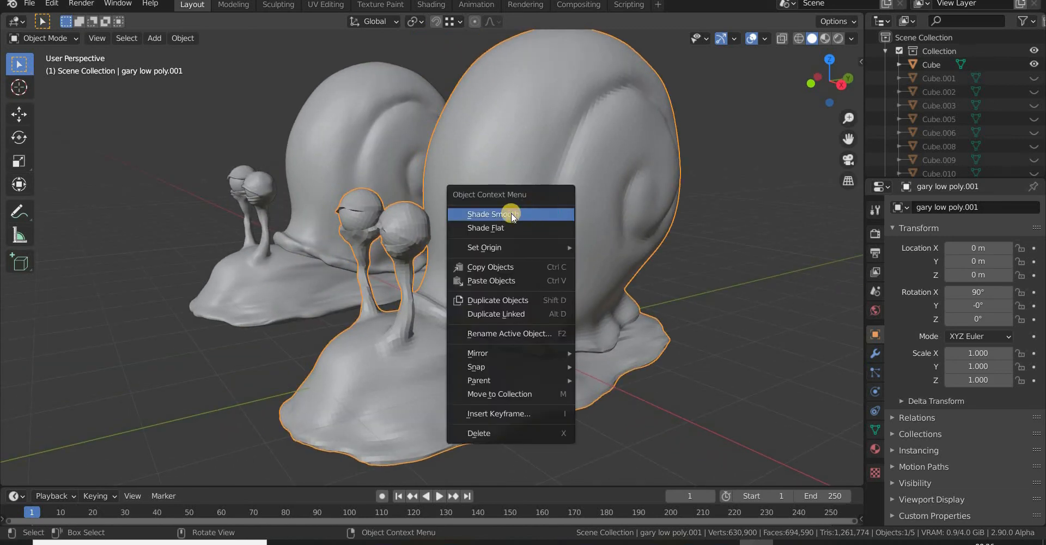
{"action": "left_click", "coordinate": [492, 215]}
Examine the imported low-poly snail's surface shading beside the original sculpt from several angles.
{"action": "middle_click_drag", "start_coordinate": [572, 224], "coordinate": [570, 228]}
{"action": "middle_click_drag", "start_coordinate": [570, 229], "coordinate": [566, 228]}
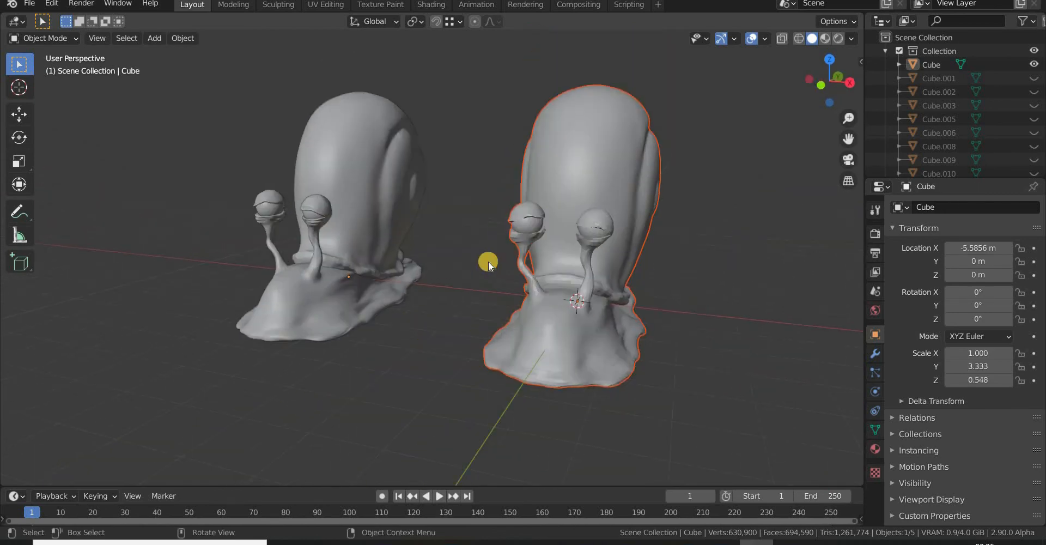
{"action": "middle_click_drag", "start_coordinate": [488, 261], "coordinate": [540, 258]}
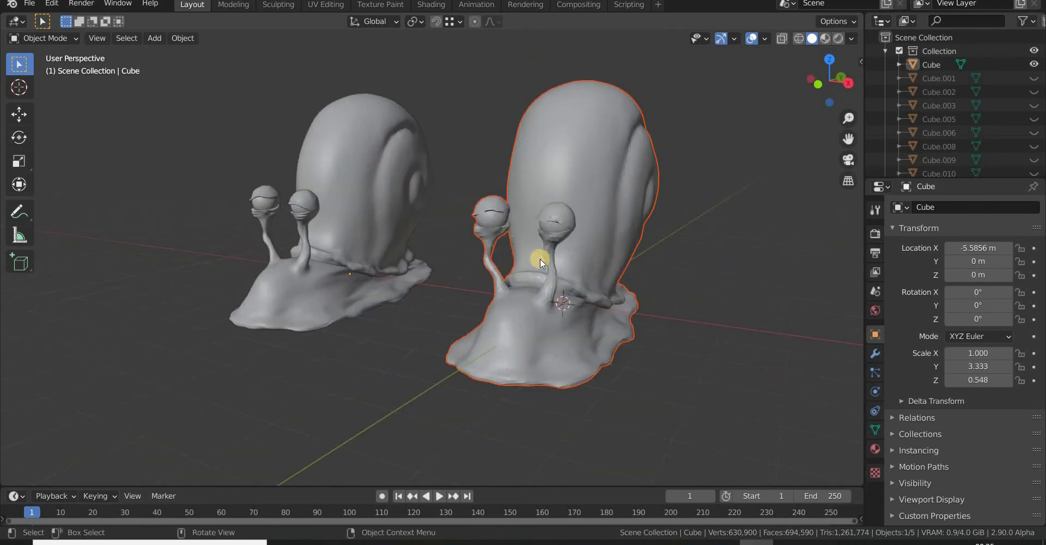
{"action": "scroll", "coordinate": [447, 260], "scroll_direction": "down", "scroll_amount": 3}
{"action": "middle_click_drag", "start_coordinate": [447, 260], "coordinate": [480, 268]}
{"action": "scroll", "coordinate": [602, 353], "scroll_direction": "up", "scroll_amount": 3}
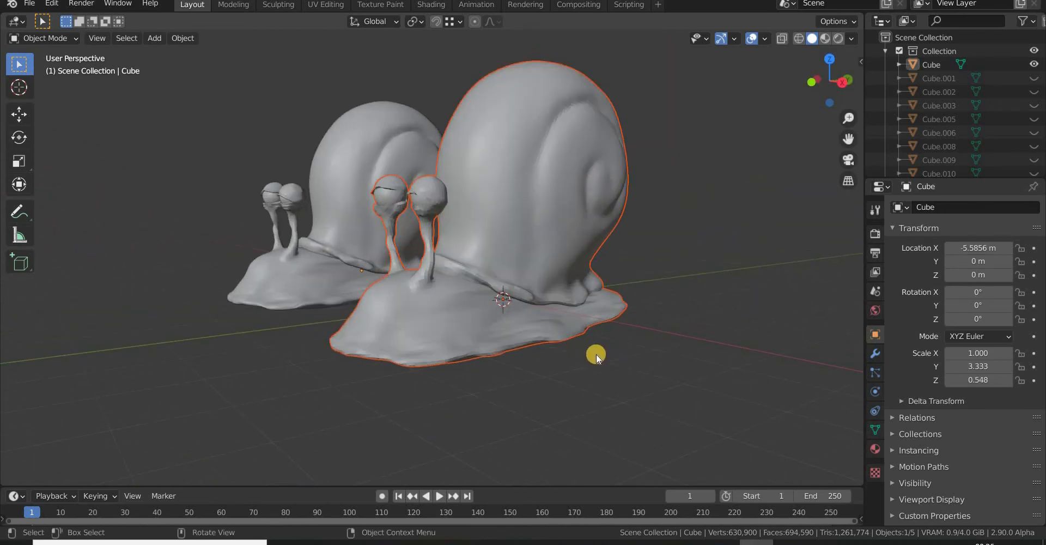
{"action": "middle_click_drag", "start_coordinate": [596, 354], "coordinate": [606, 352]}
{"action": "middle_click_drag", "start_coordinate": [473, 286], "coordinate": [526, 306]}
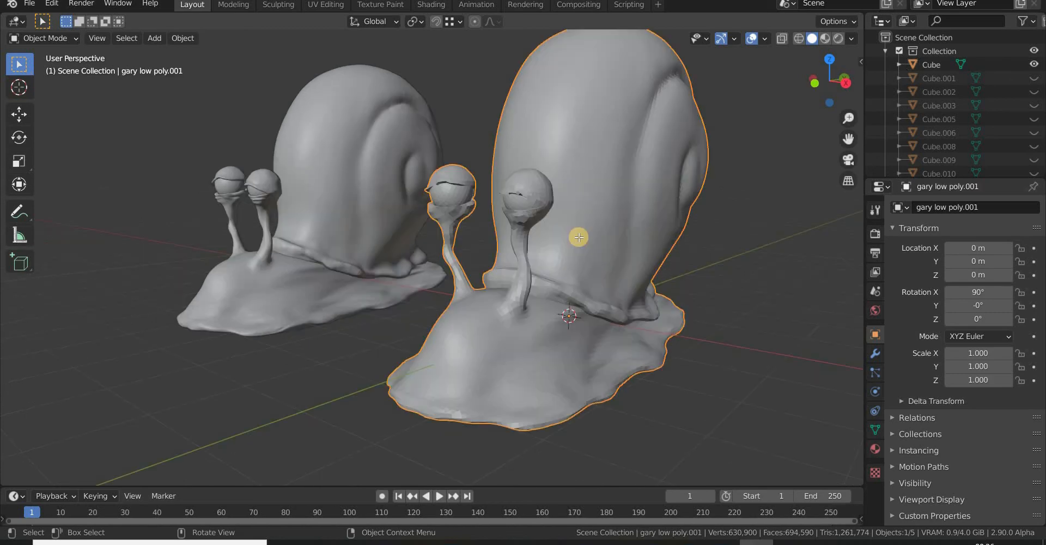
Clear the sharp marks from all edges of the low-poly snail in Edit Mode and return to Object Mode.
{"action": "key", "text": "Tab"}
{"action": "key", "text": "a"}
{"action": "key", "text": "a"}
{"action": "right_click", "coordinate": [568, 202]}
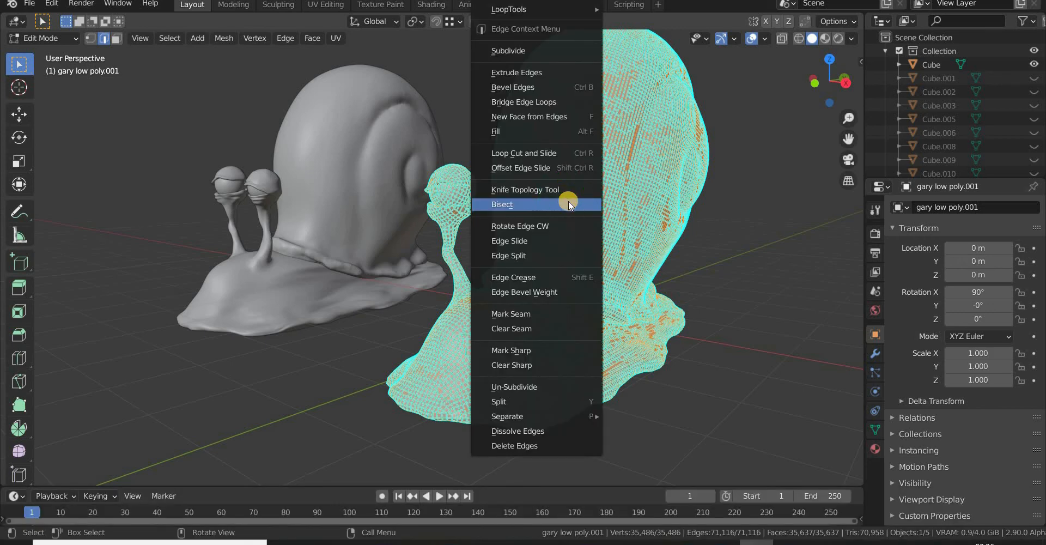
{"action": "left_click", "coordinate": [510, 365]}
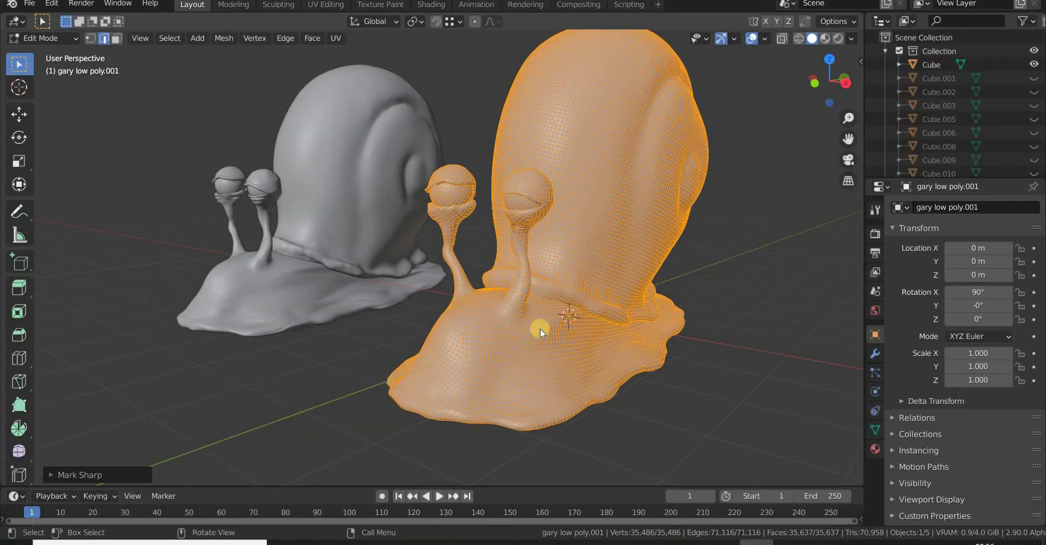
{"action": "key", "text": "Tab"}
{"action": "middle_click_drag", "start_coordinate": [620, 313], "coordinate": [589, 202]}
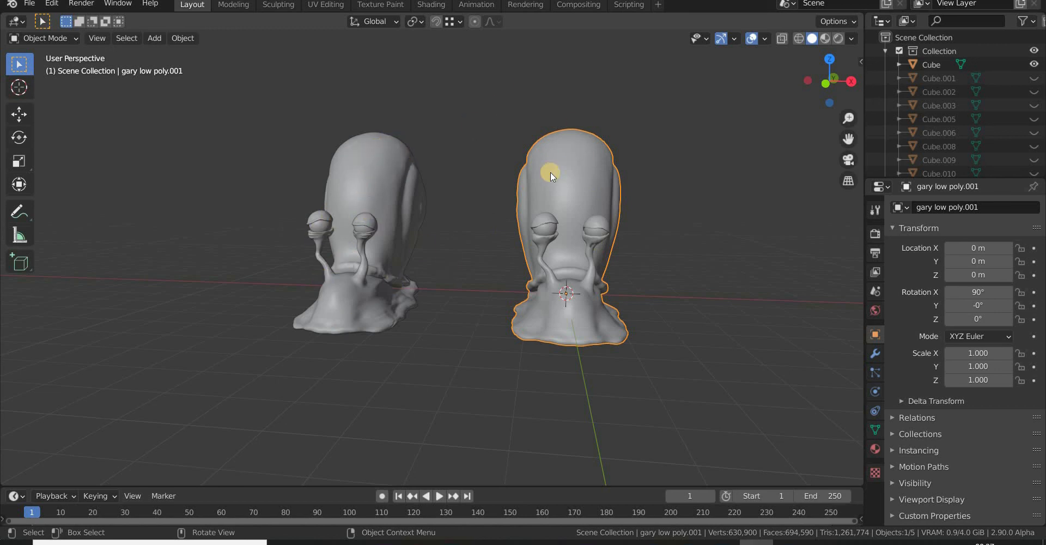
{"action": "middle_click_drag", "start_coordinate": [558, 211], "coordinate": [481, 208]}
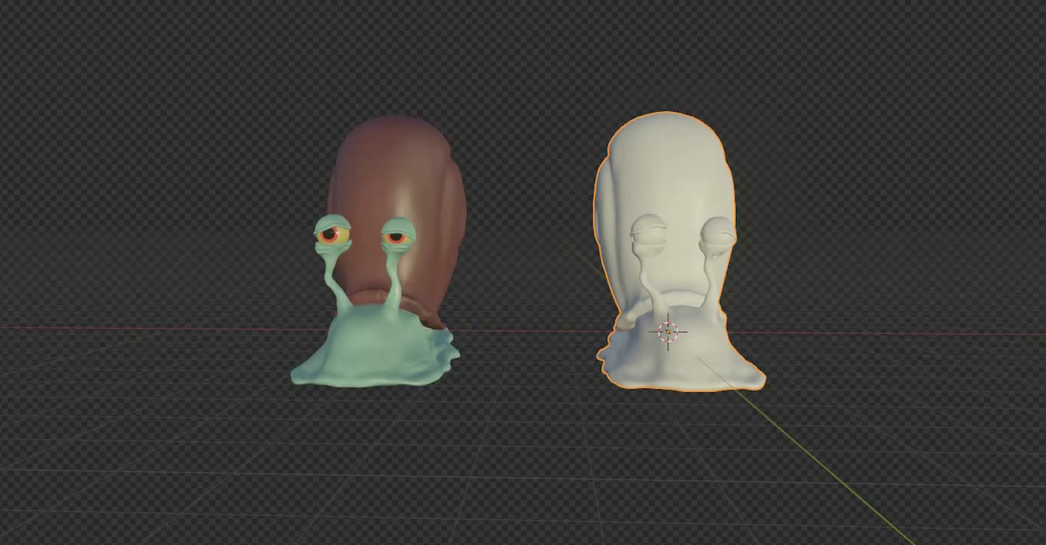